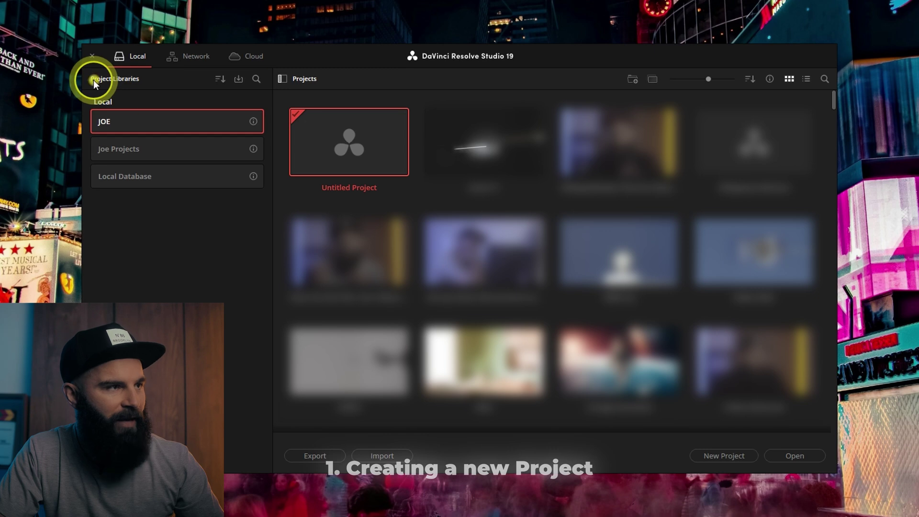
Open the untitled project and save it as 'Philippines'.
double_click(349, 142)
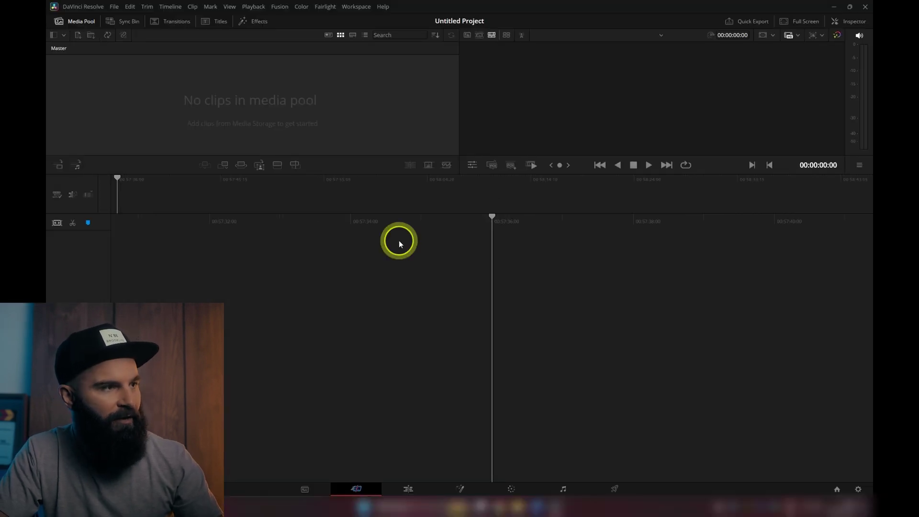
key(ctrl+s)
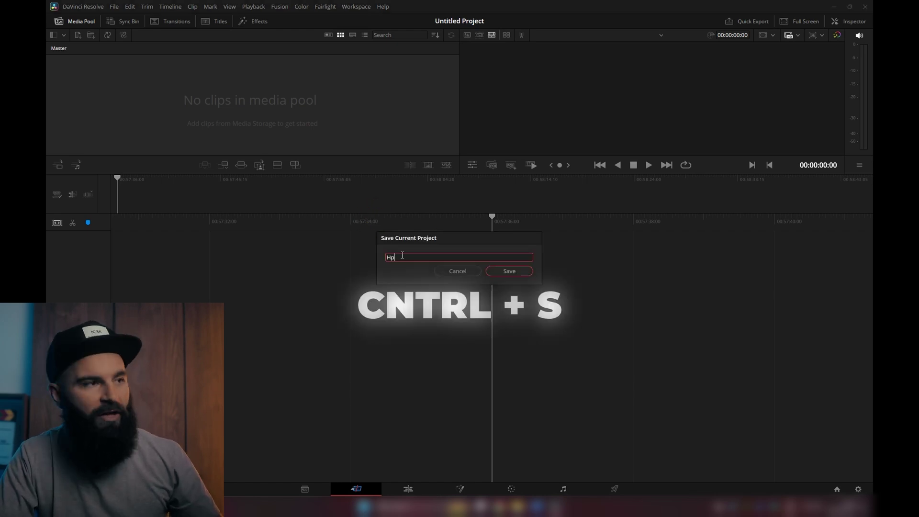
text(Philippines)
click(509, 271)
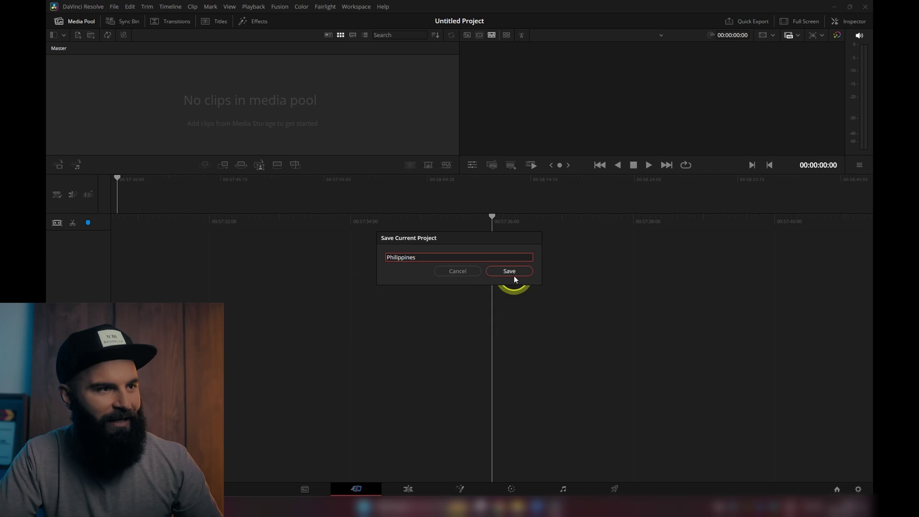
From the Project Manager's project list, start creating a new project.
key(shift+1)
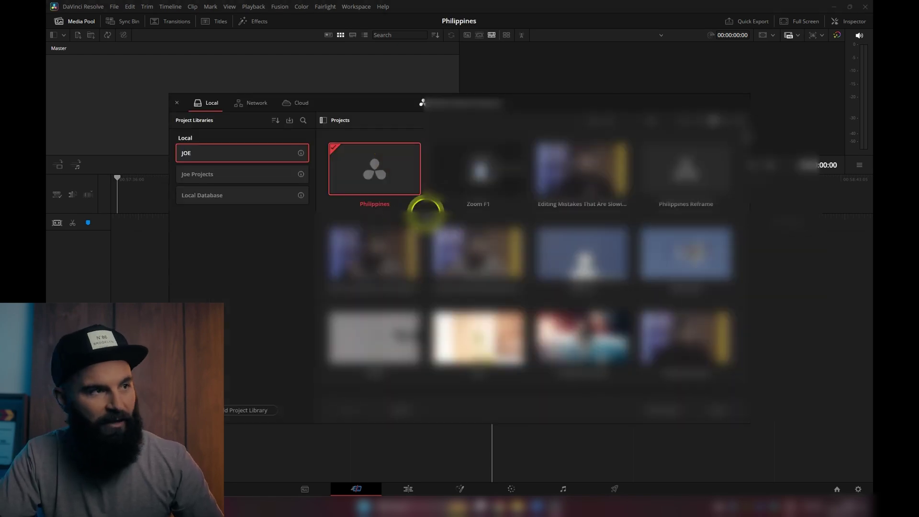
right_click(424, 212)
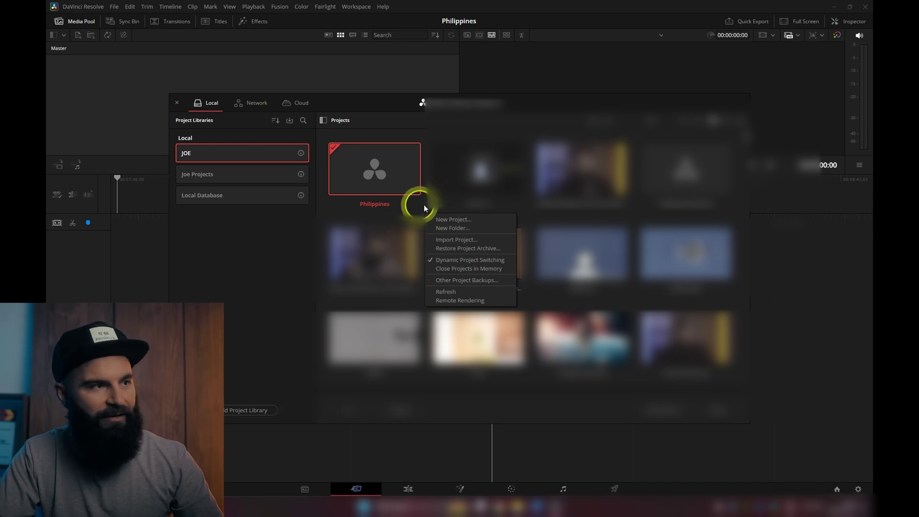
click(443, 219)
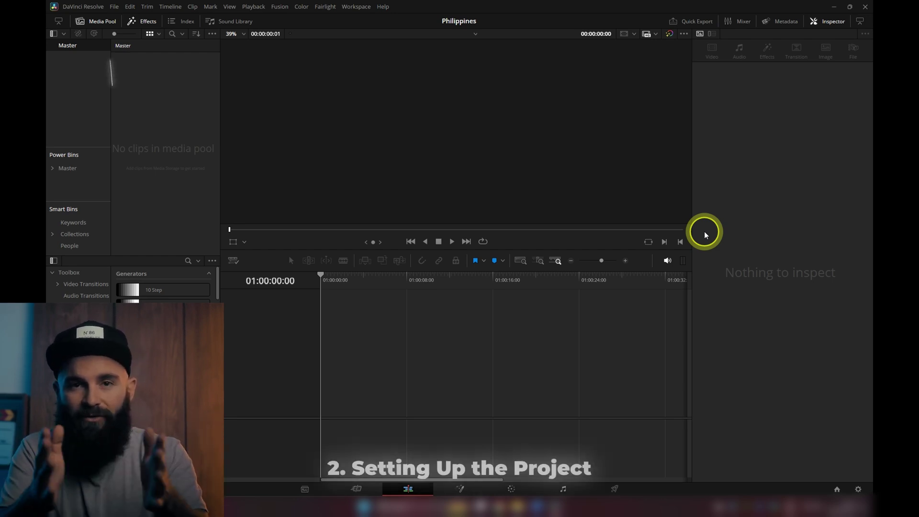
Set the timeline to 1920 x 1080 HD with vertical resolution (1080 x 1920) at 25 fps.
click(114, 6)
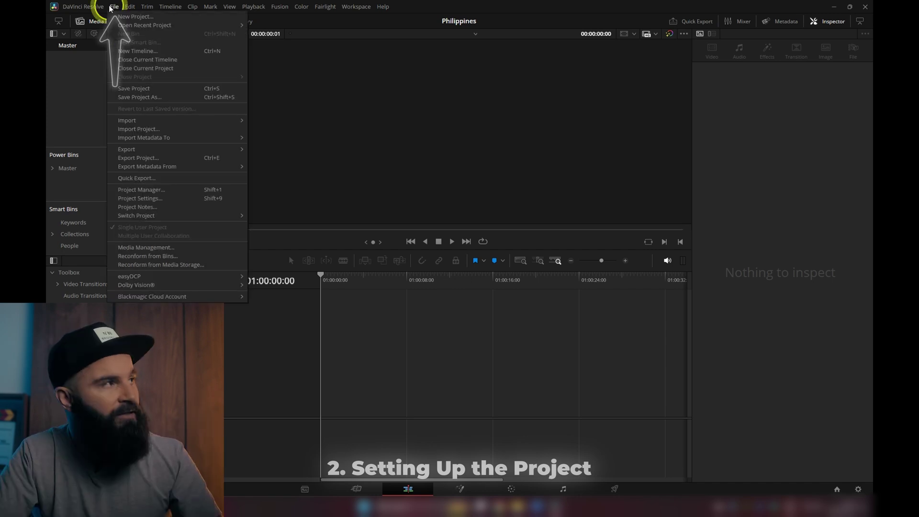
click(139, 198)
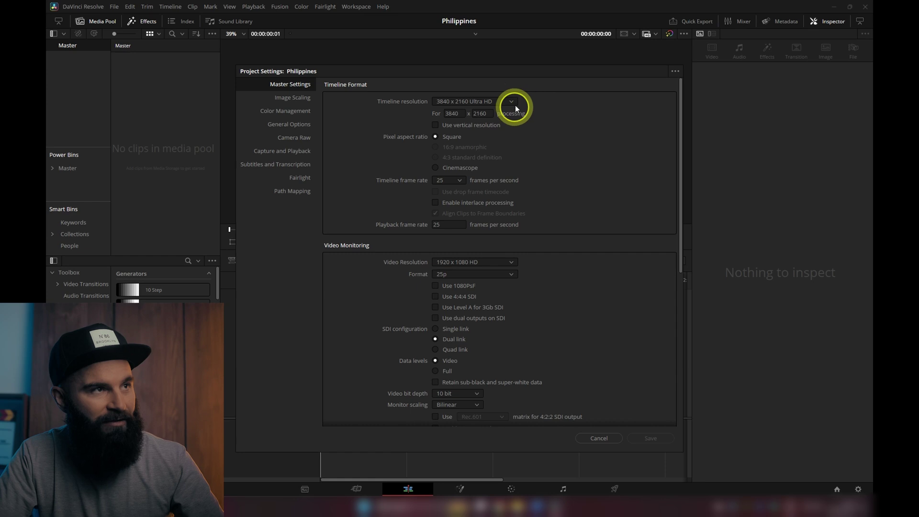
click(513, 103)
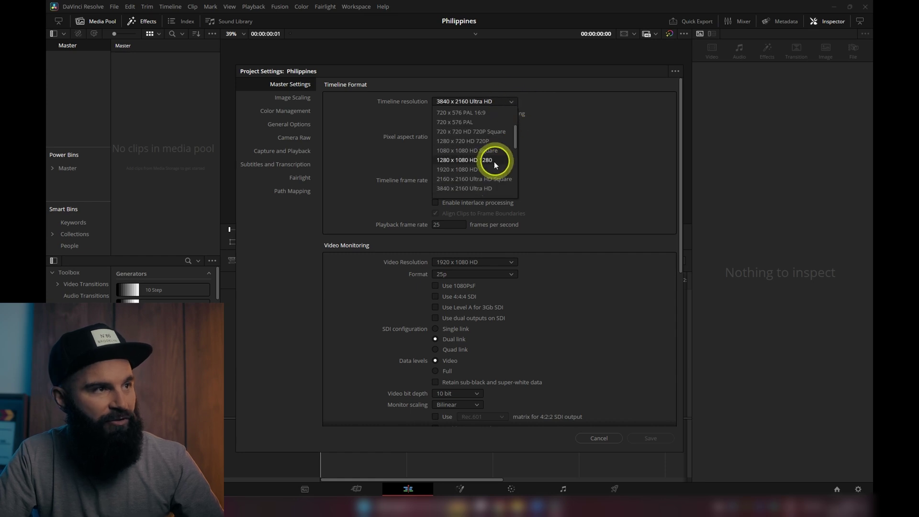
click(469, 170)
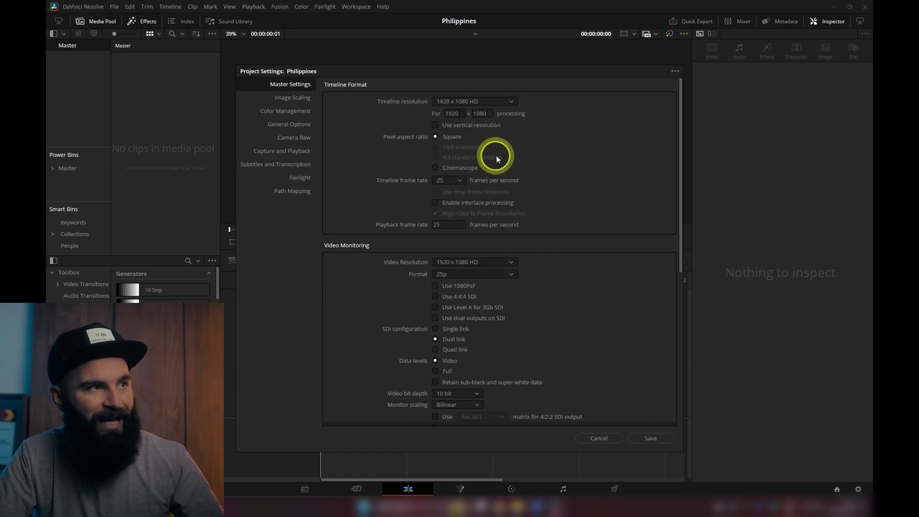
click(508, 103)
click(507, 104)
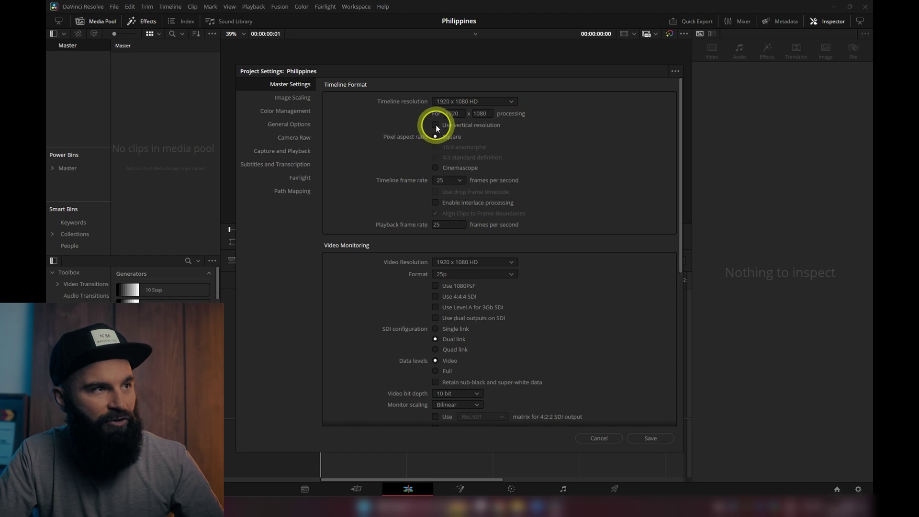
click(435, 125)
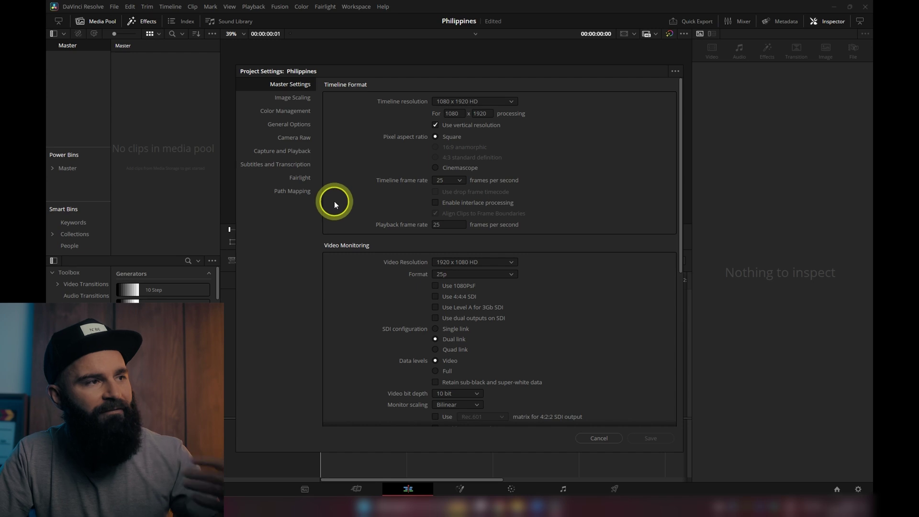
click(460, 180)
click(442, 225)
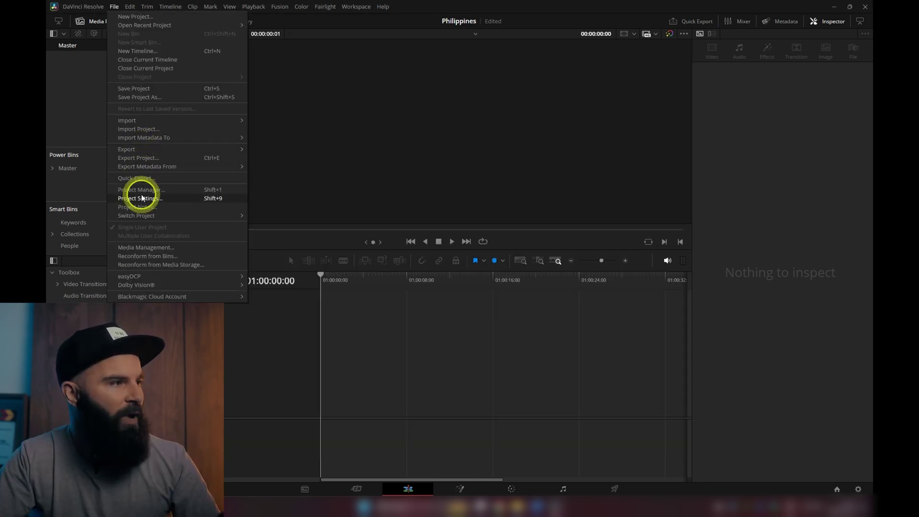
Recheck the saved Project Settings and presets list, then cancel out without changes.
click(140, 194)
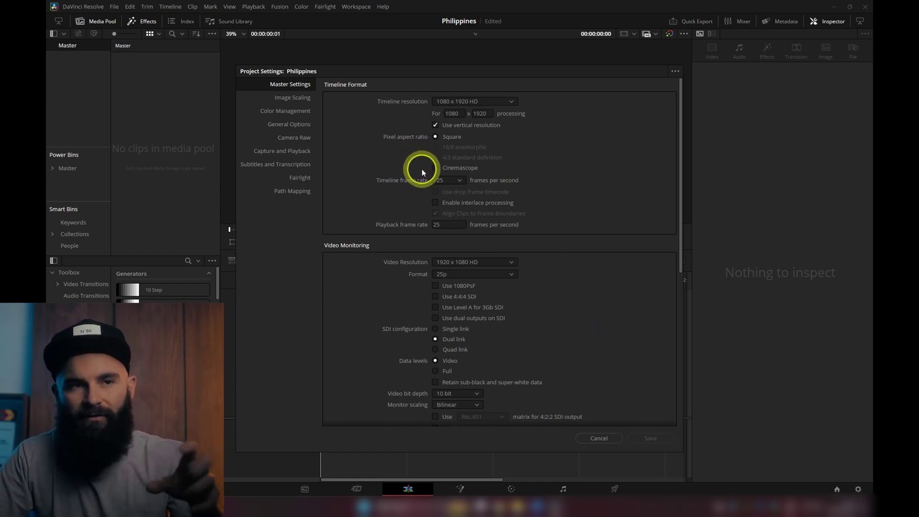
click(674, 71)
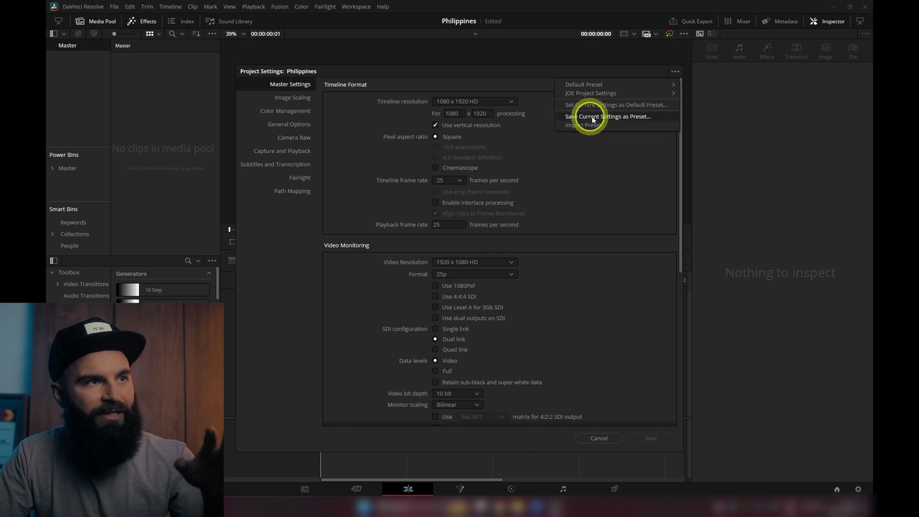
click(604, 172)
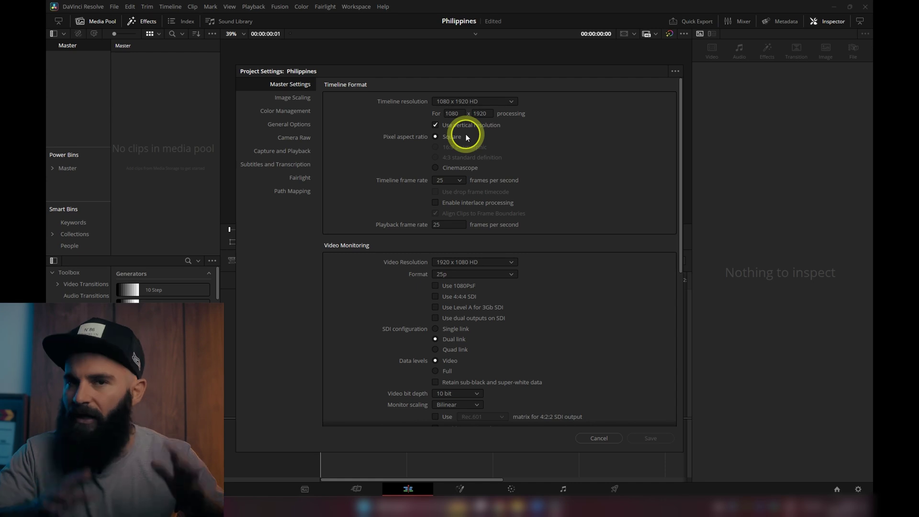
click(598, 438)
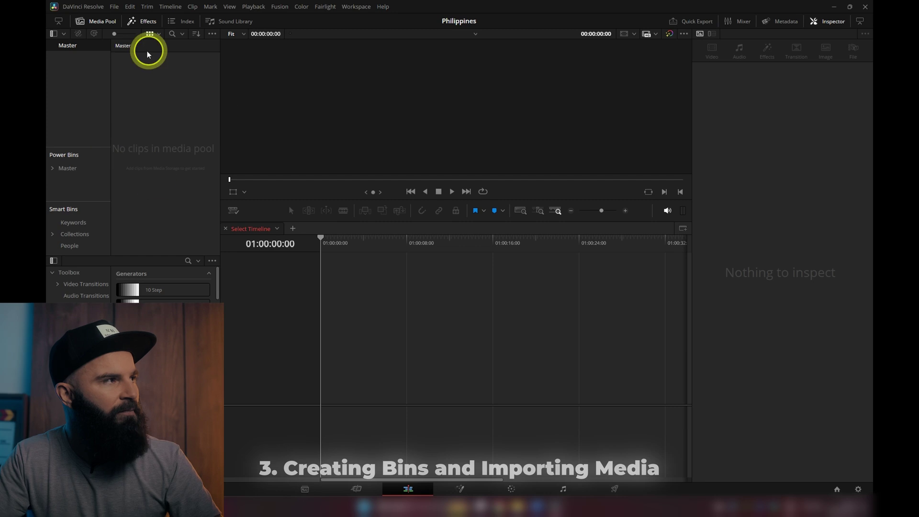
right_click(164, 116)
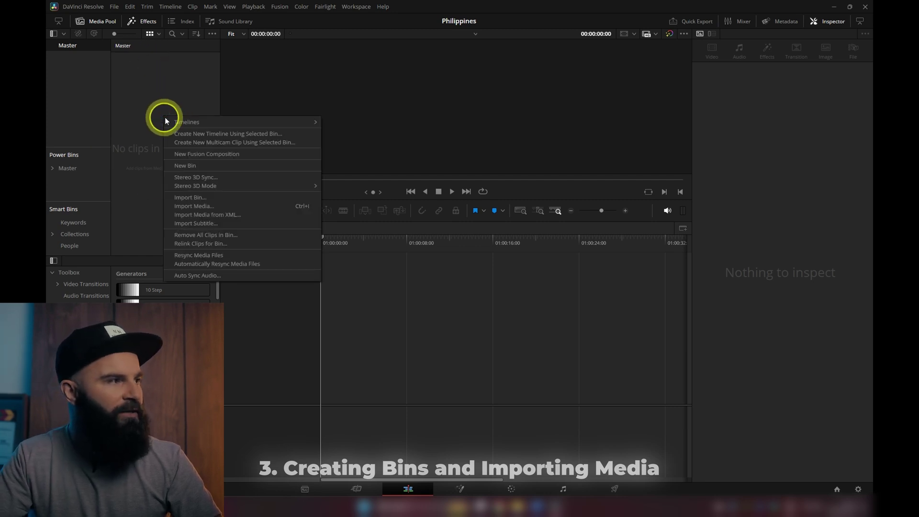
click(143, 83)
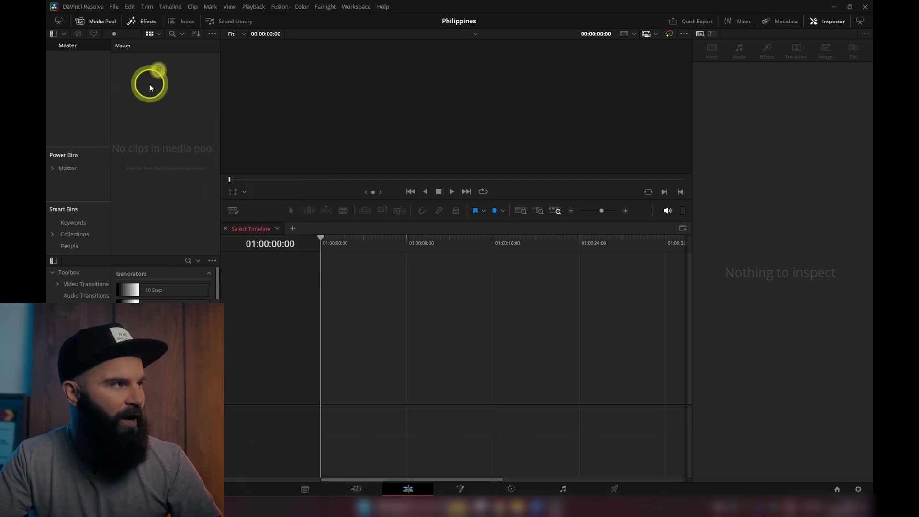
right_click(145, 80)
click(179, 127)
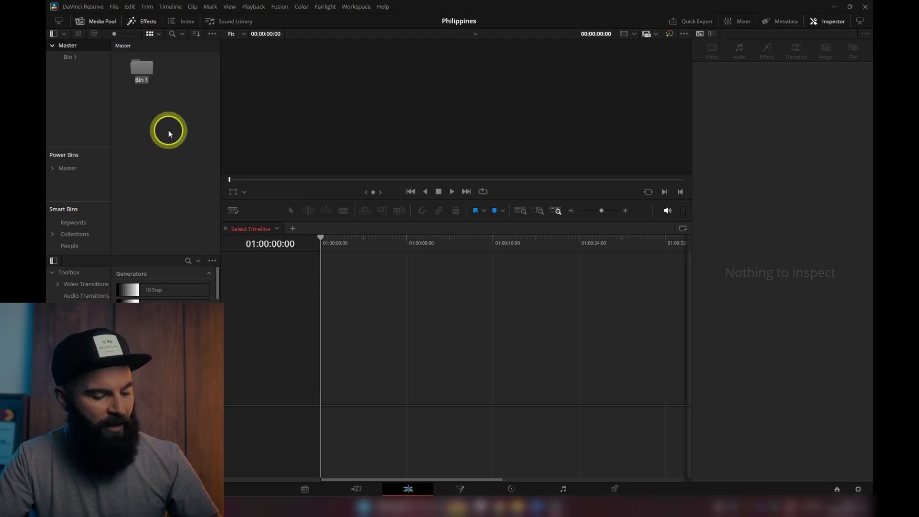
text(philippines)
key(Return)
double_click(142, 71)
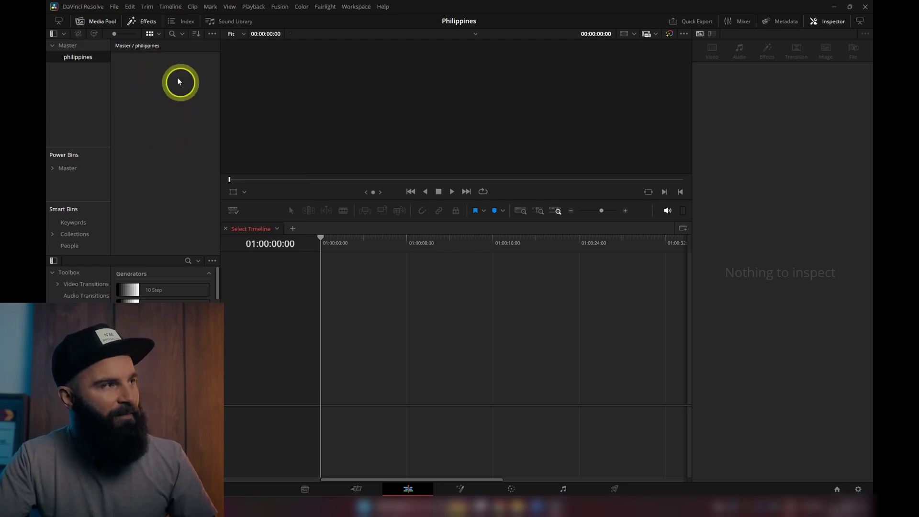
right_click(142, 87)
right_click(121, 82)
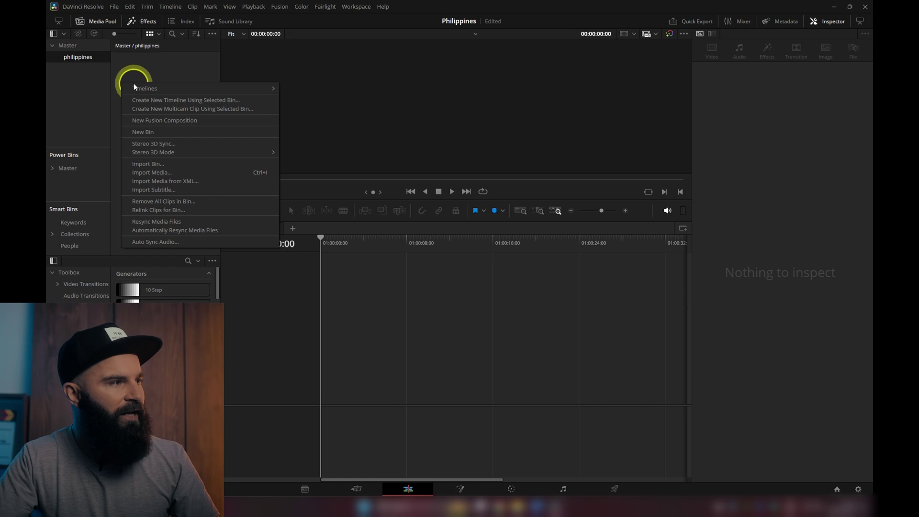
click(185, 171)
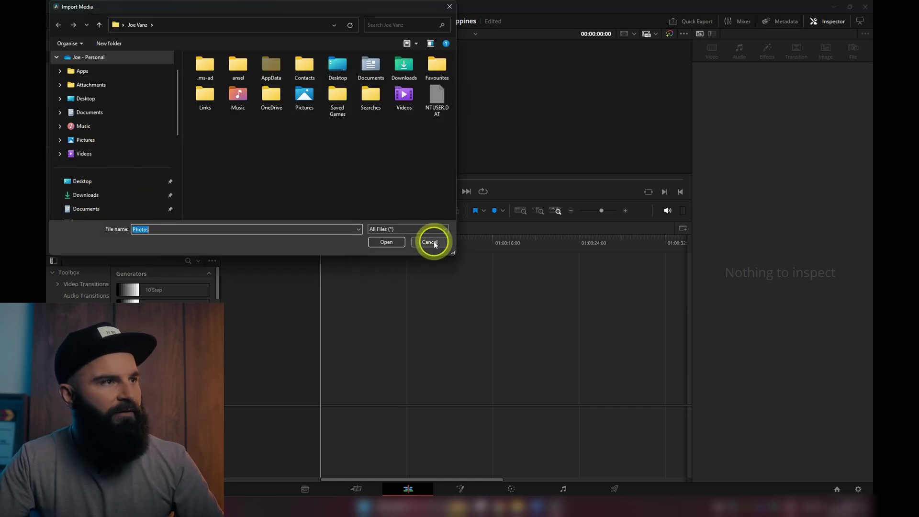
click(429, 242)
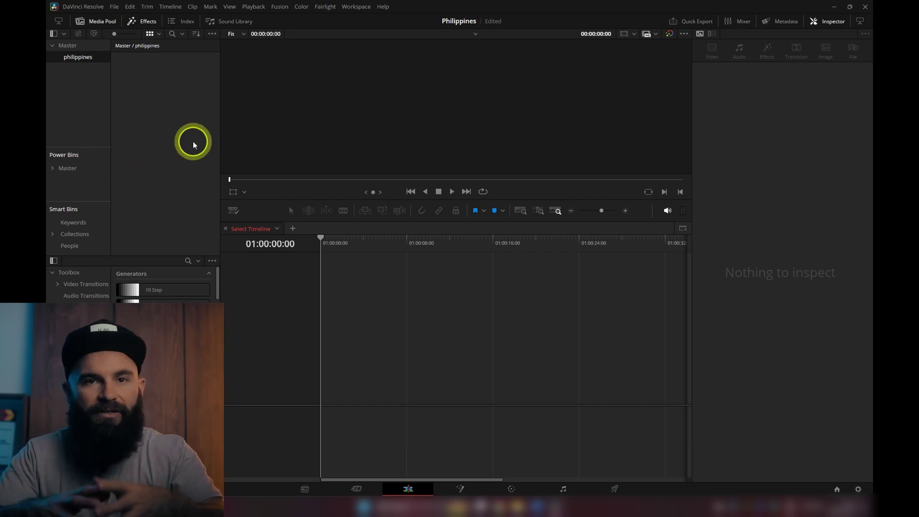
right_click(76, 55)
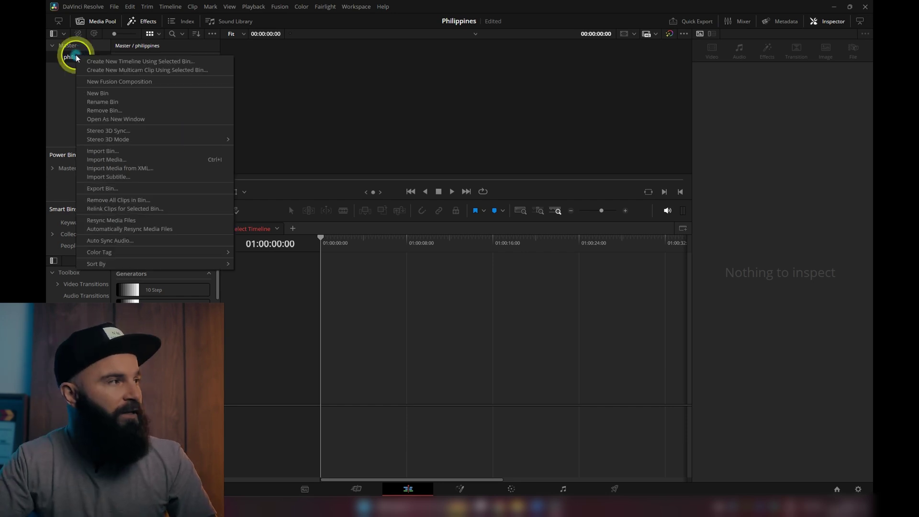
Replace the old bin by importing the Philippines folder from drive D, keeping the frame rate.
click(50, 123)
click(199, 172)
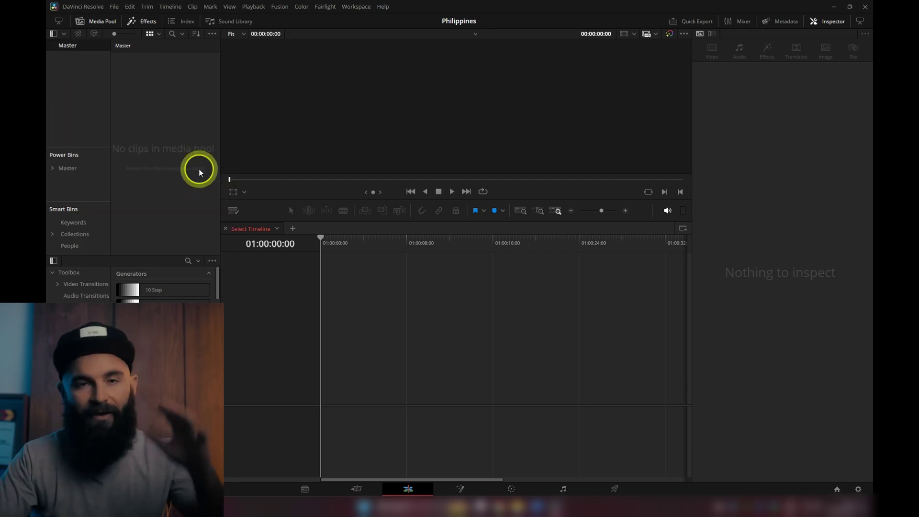
click(516, 506)
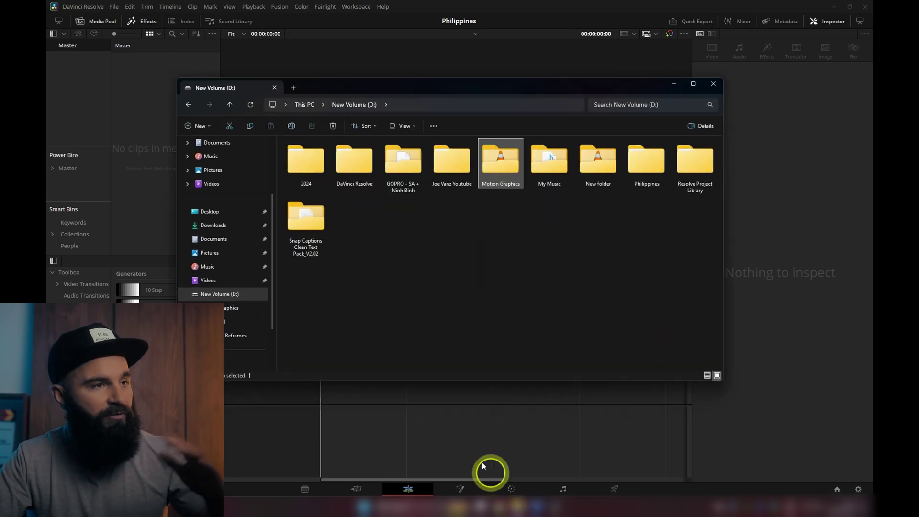
click(651, 179)
drag(649, 164, 68, 46)
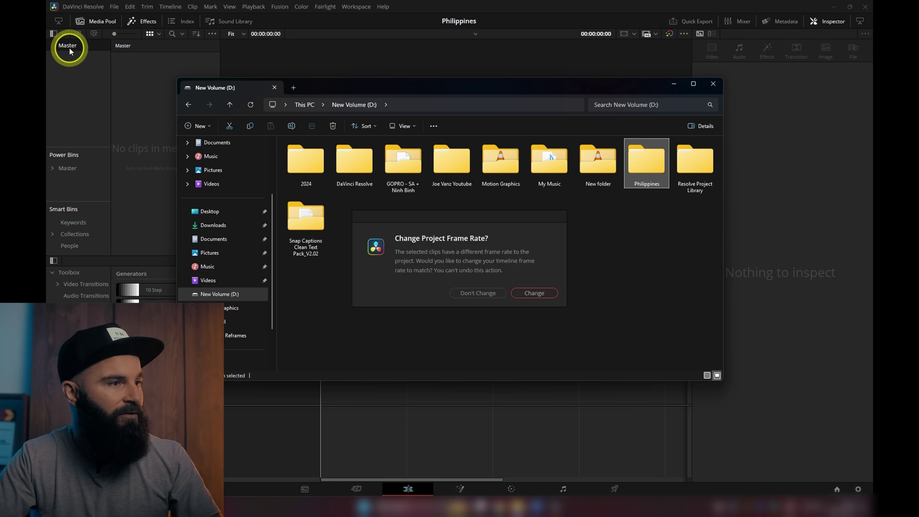
click(477, 294)
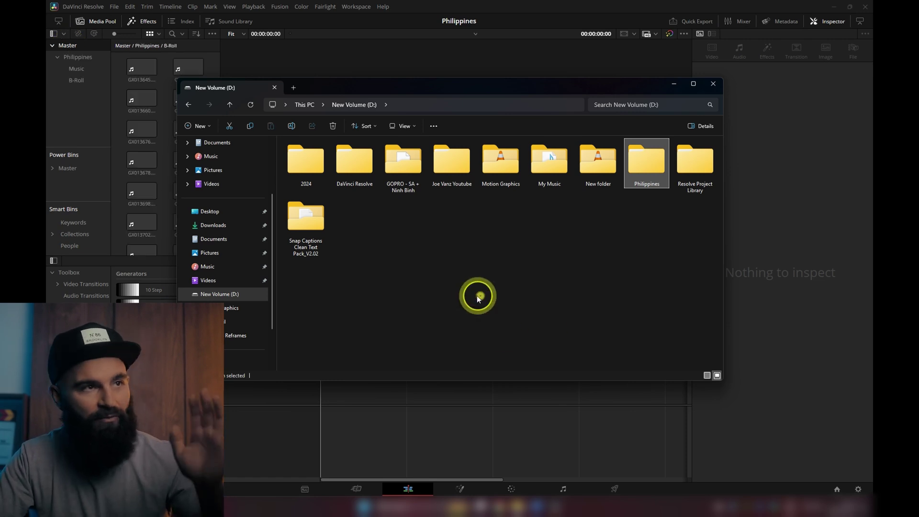
click(674, 84)
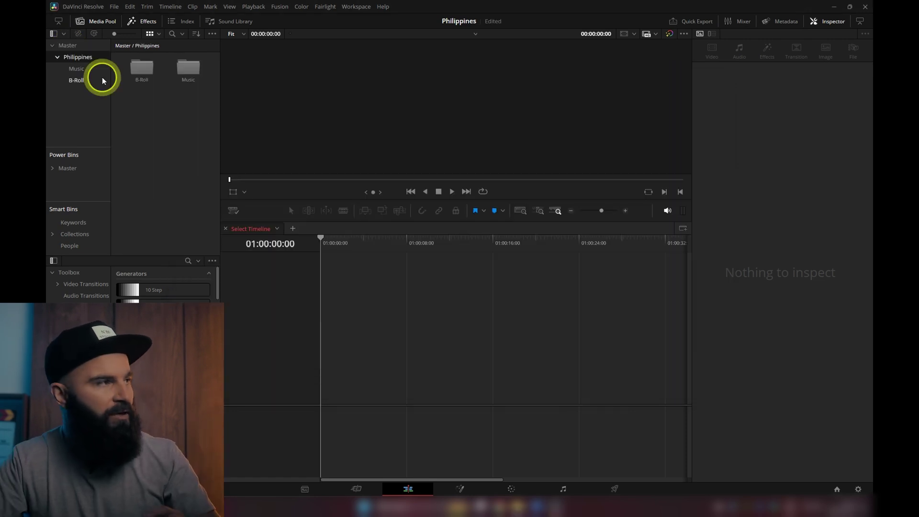
Browse the B-Roll and Music sub-bins, then collapse the Philippines bin.
click(76, 82)
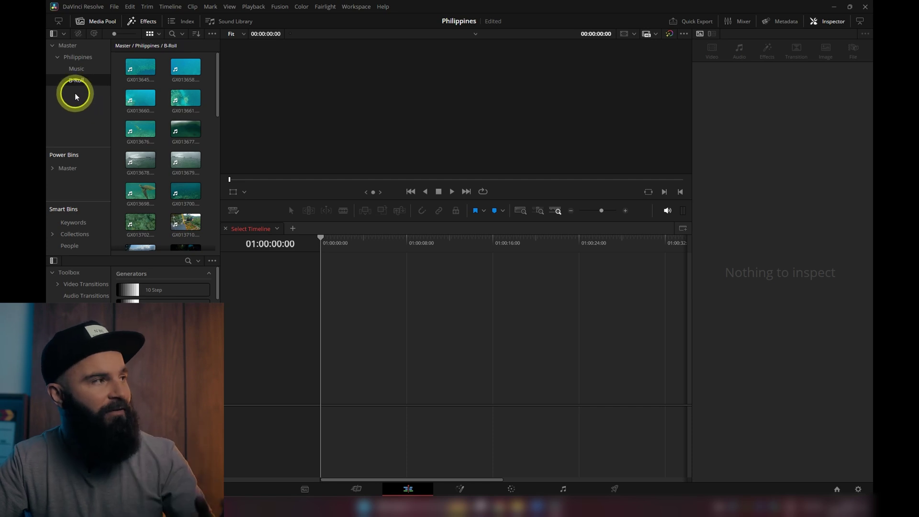
click(75, 68)
click(72, 80)
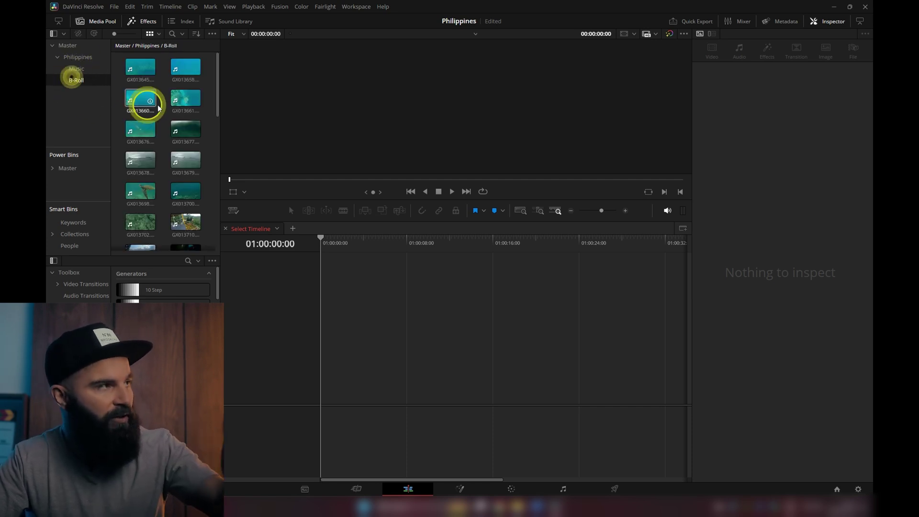
click(60, 57)
click(58, 58)
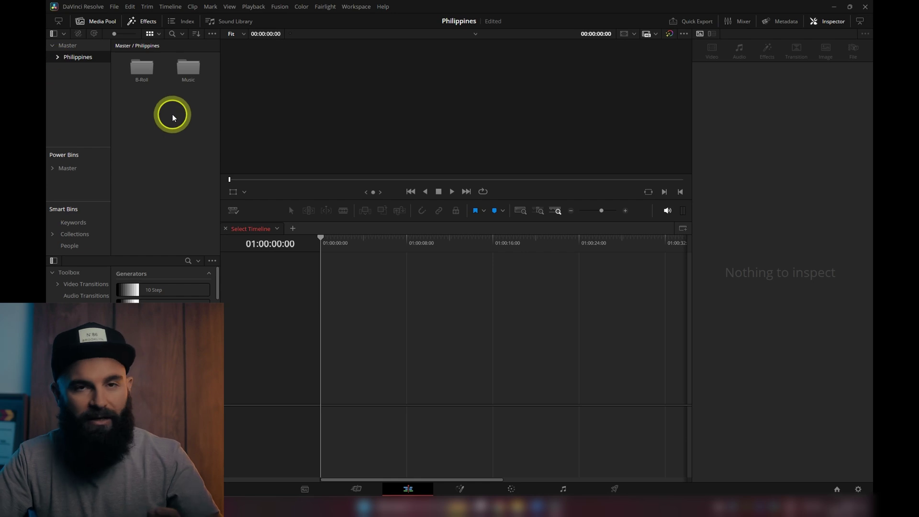
right_click(75, 57)
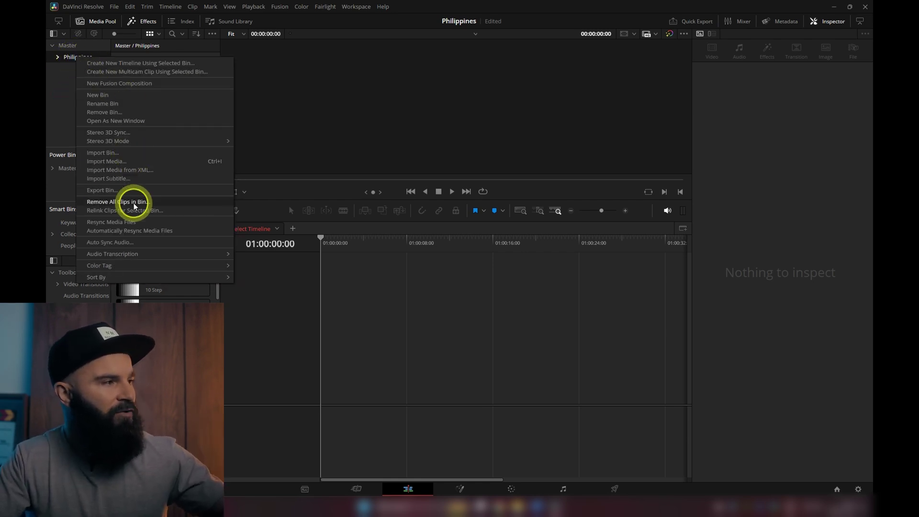
click(135, 231)
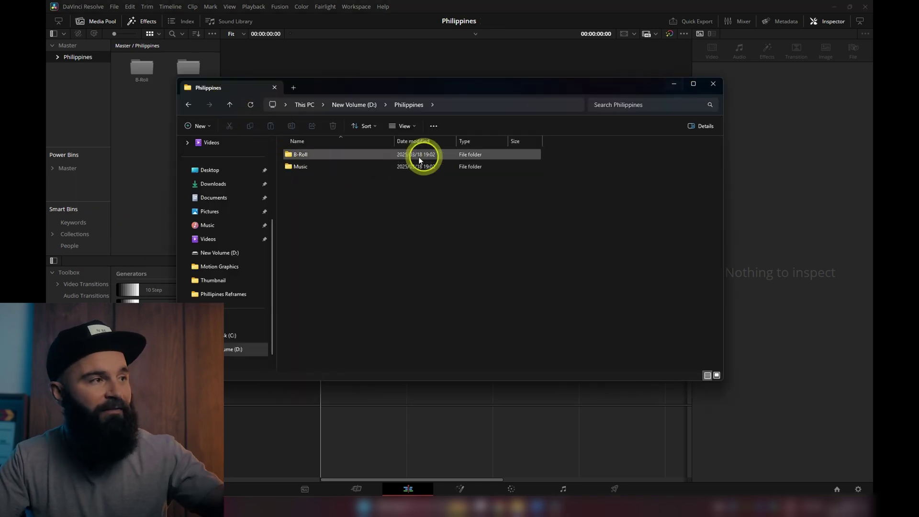
click(673, 82)
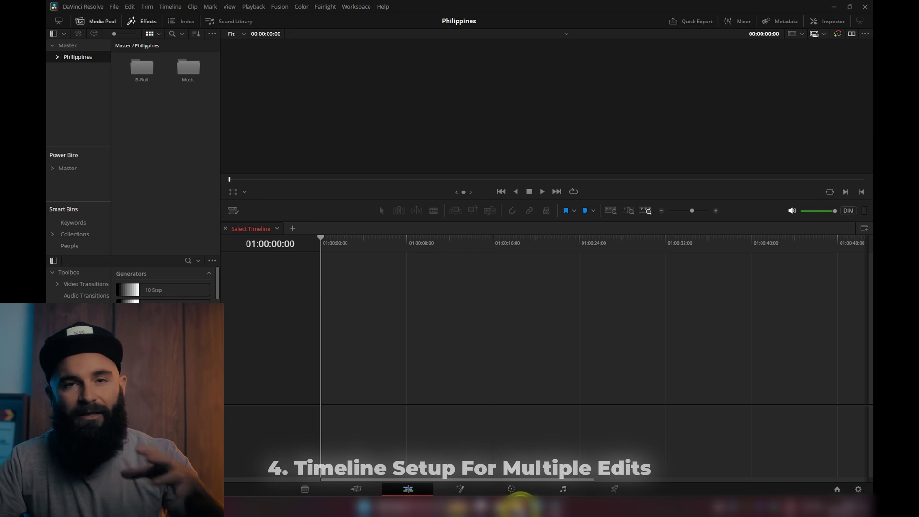
Close the Inspector and open the Philippines bin in the Media Pool.
click(535, 506)
click(672, 84)
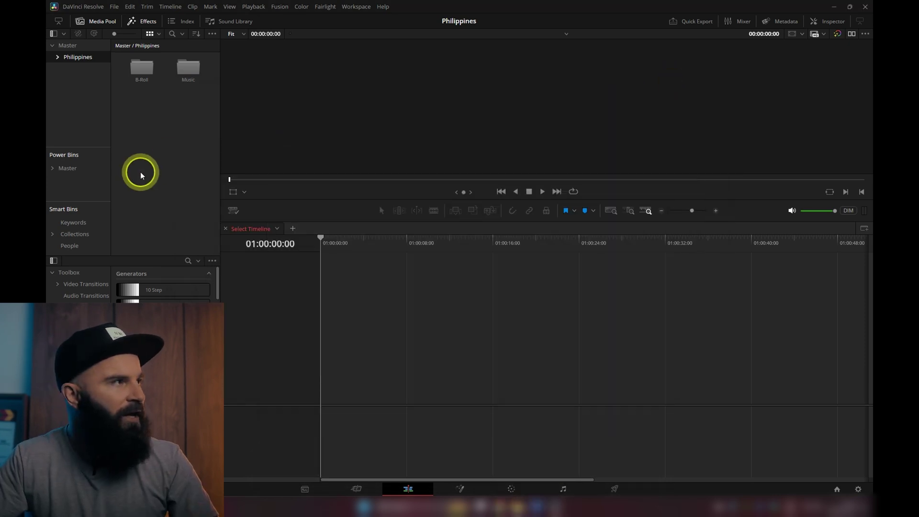
click(67, 45)
double_click(147, 68)
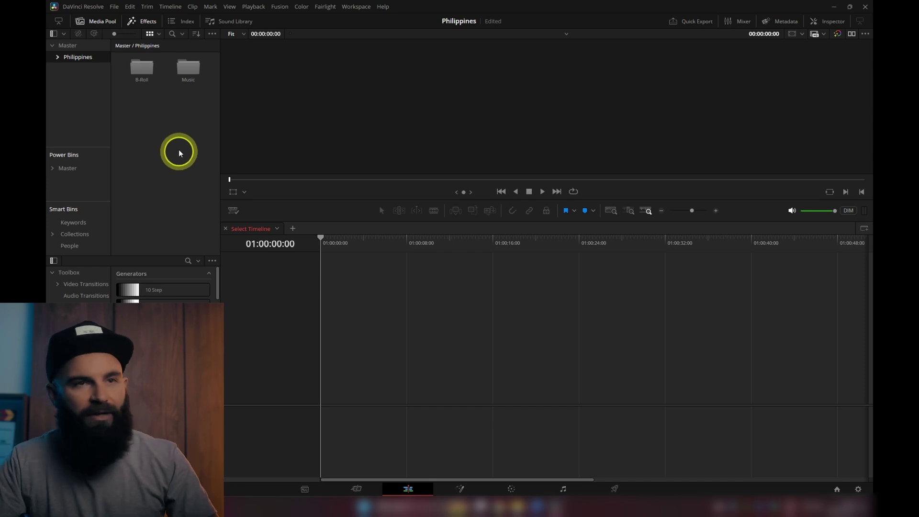
right_click(152, 115)
click(138, 107)
Create a new timeline named 'philippines' using the project settings.
right_click(148, 117)
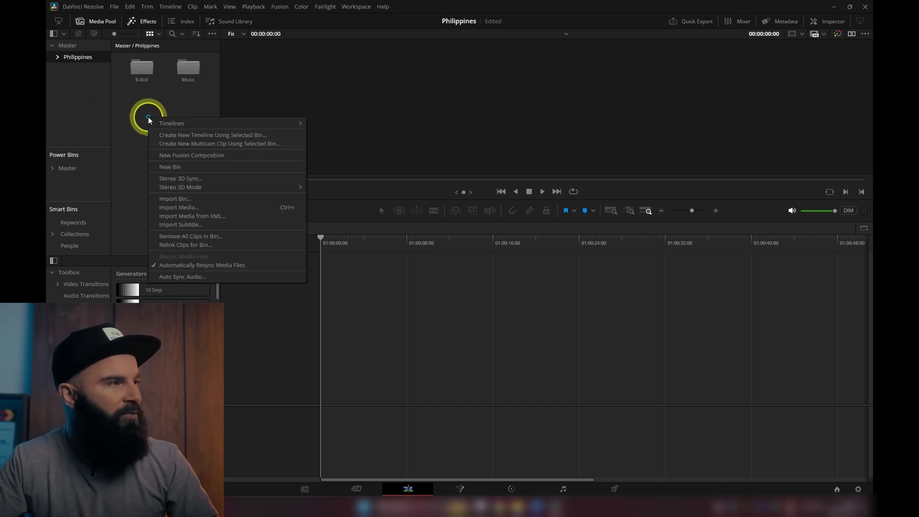
mouse_move(199, 125)
click(335, 125)
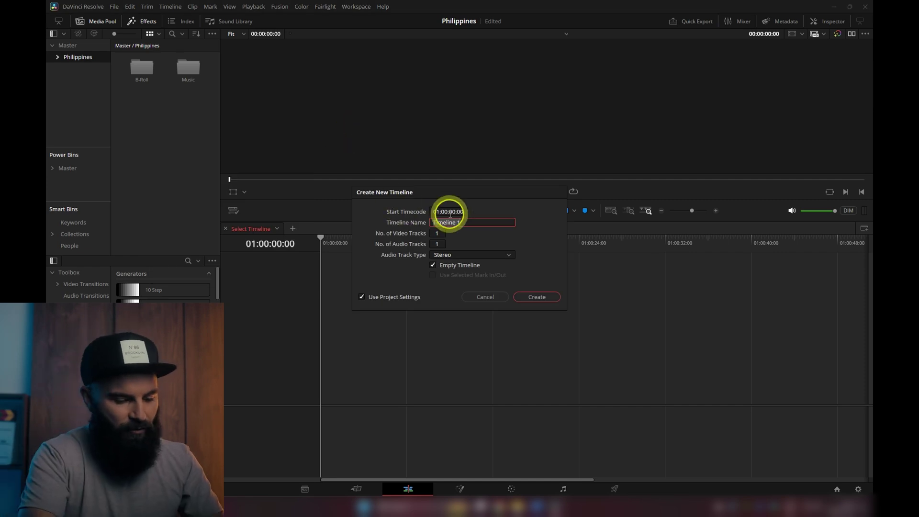
text(philippines)
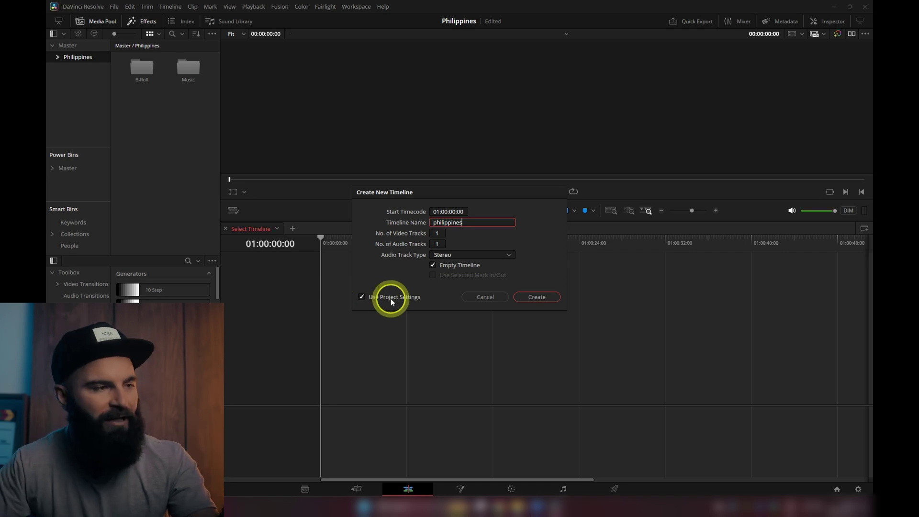
click(536, 296)
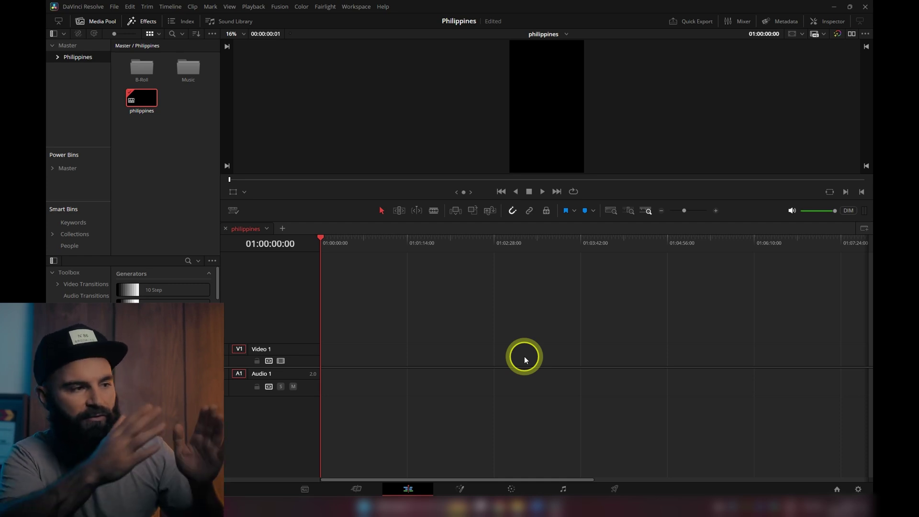
Add a marker at the start of the philippines timeline.
click(393, 287)
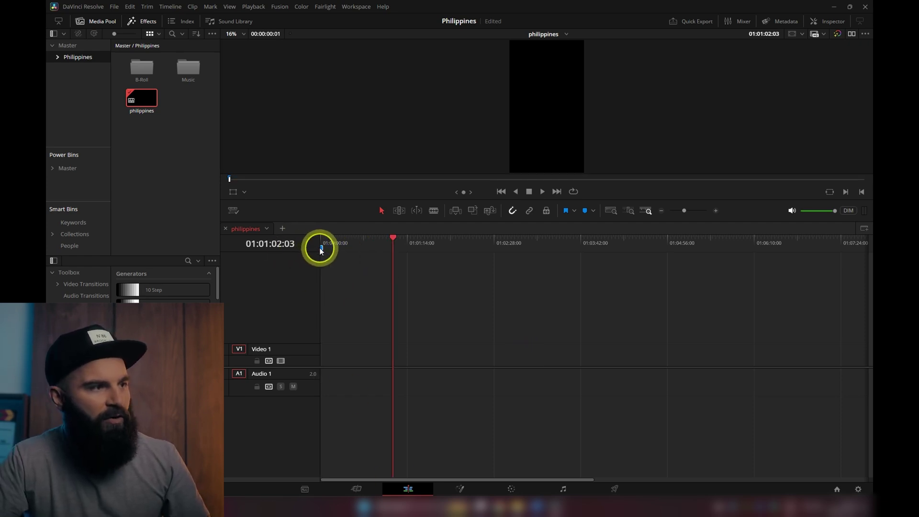
mouse_move(349, 249)
mouse_down()
mouse_move(357, 260)
mouse_move(319, 245)
mouse_up()
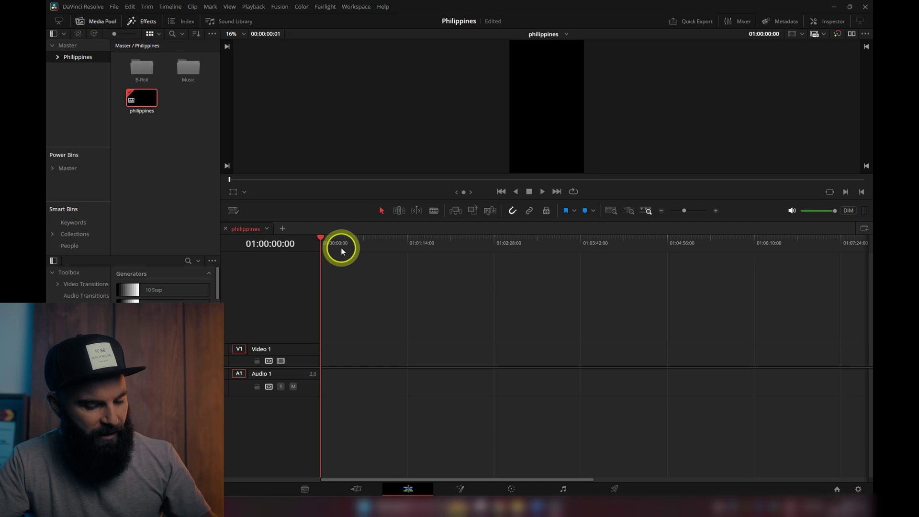
key(m)
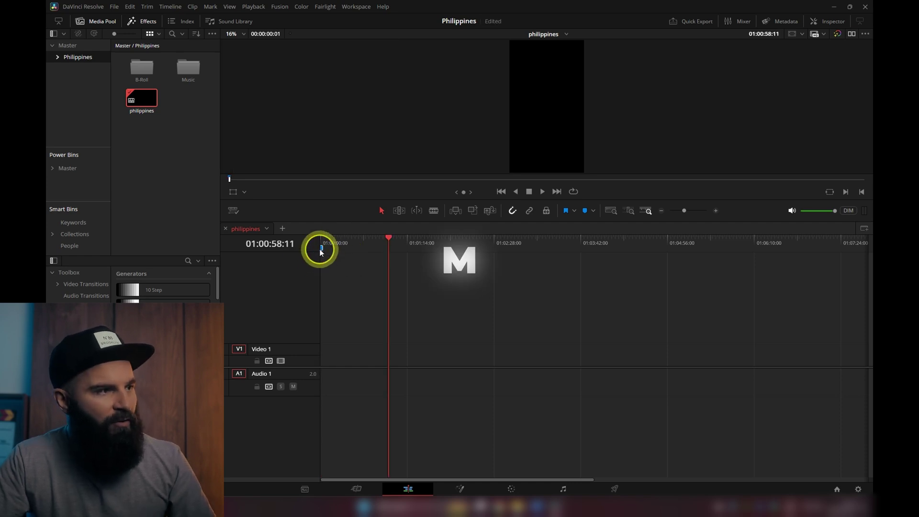
Make the marker red, name it 'Video 1' and extend it to 30 seconds.
double_click(320, 248)
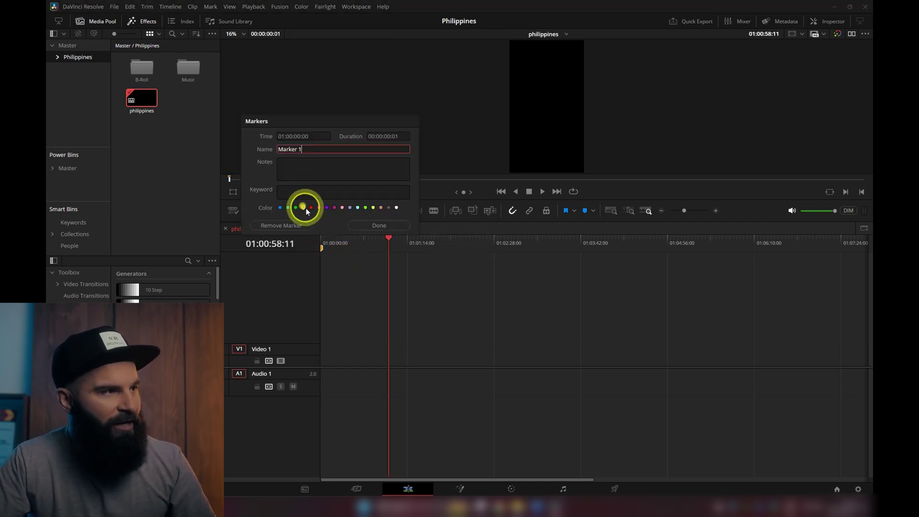
click(279, 208)
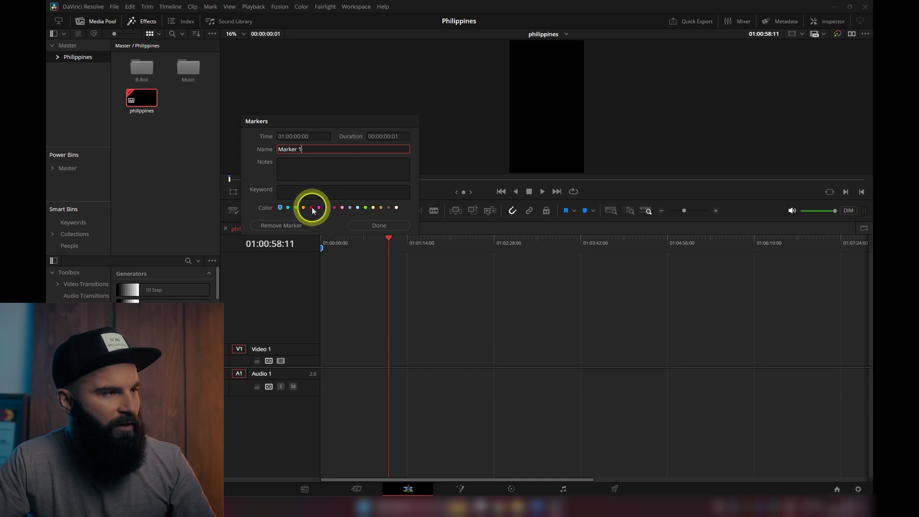
click(311, 208)
key(BackSpace)
key(BackSpace)
key(BackSpace)
key(BackSpace)
key(BackSpace)
key(BackSpace)
key(BackSpace)
key(BackSpace)
text(Video)
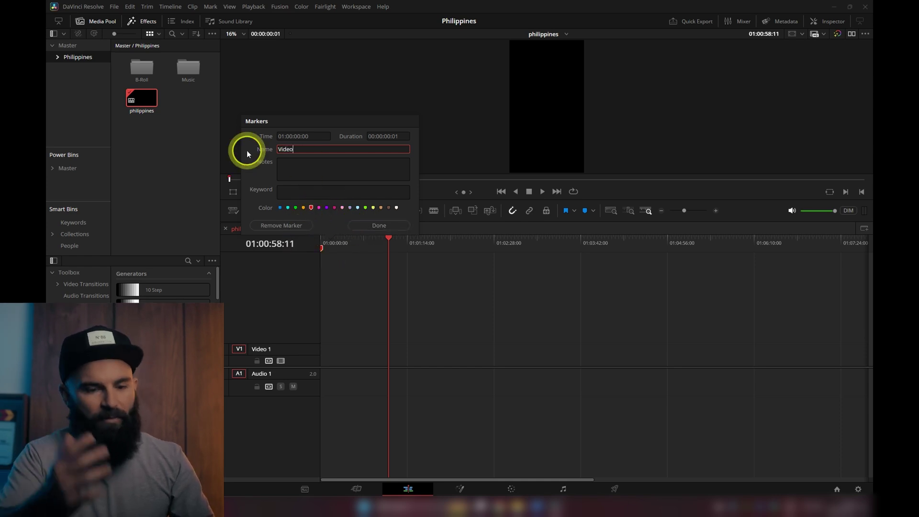
text( 1)
click(462, 240)
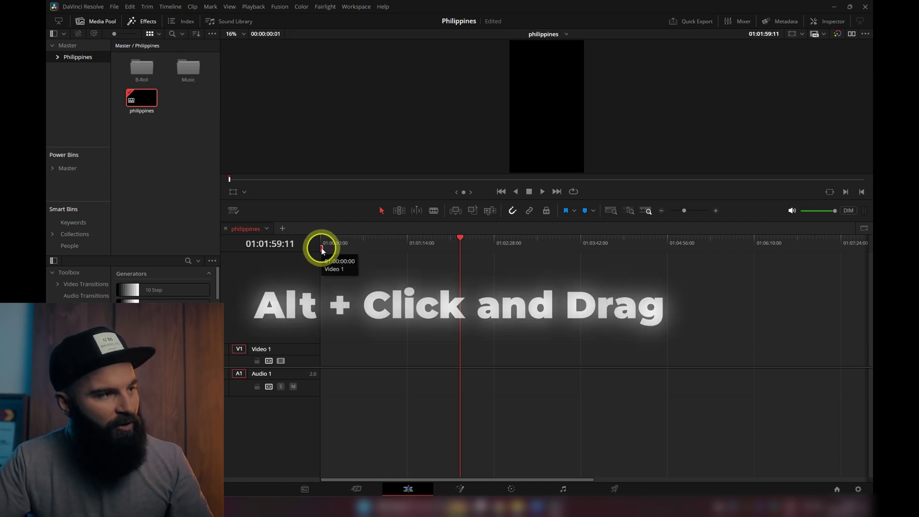
mouse_move(322, 249)
mouse_down()
mouse_move(387, 246)
mouse_move(316, 241)
mouse_move(346, 255)
mouse_up()
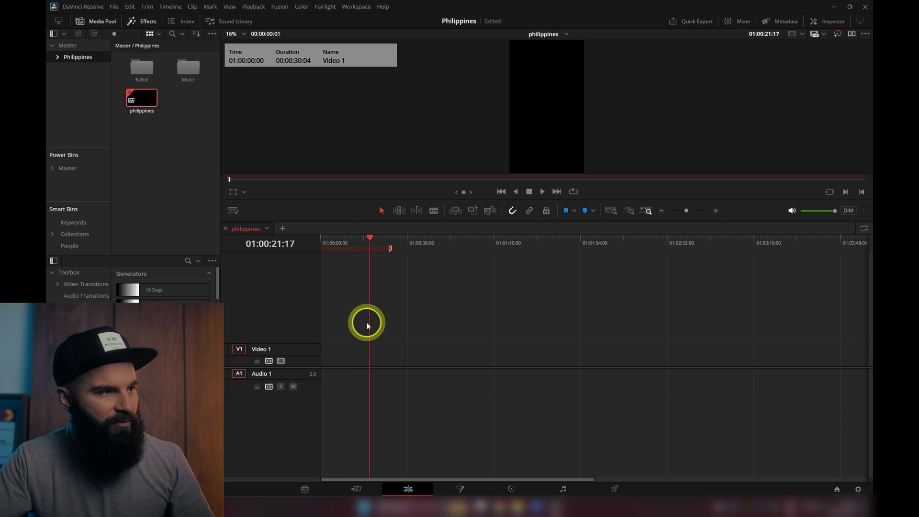
Add a second marker at 01:00:35:05 and stretch it into a roughly 16-second duration marker.
scroll(366, 322, up, 5)
scroll(363, 321, down, 3)
drag(481, 237, 475, 240)
key(m)
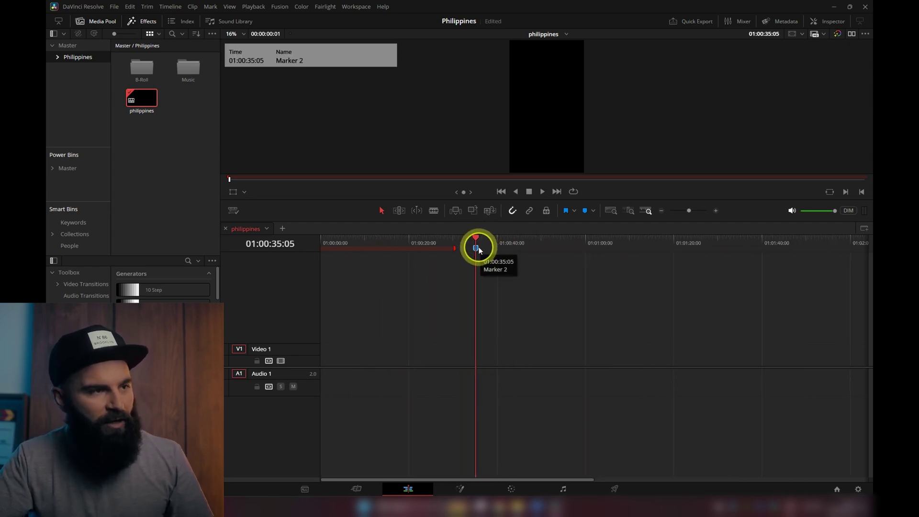
mouse_move(478, 248)
mouse_down()
mouse_move(599, 249)
mouse_move(487, 238)
mouse_up()
drag(570, 247, 555, 248)
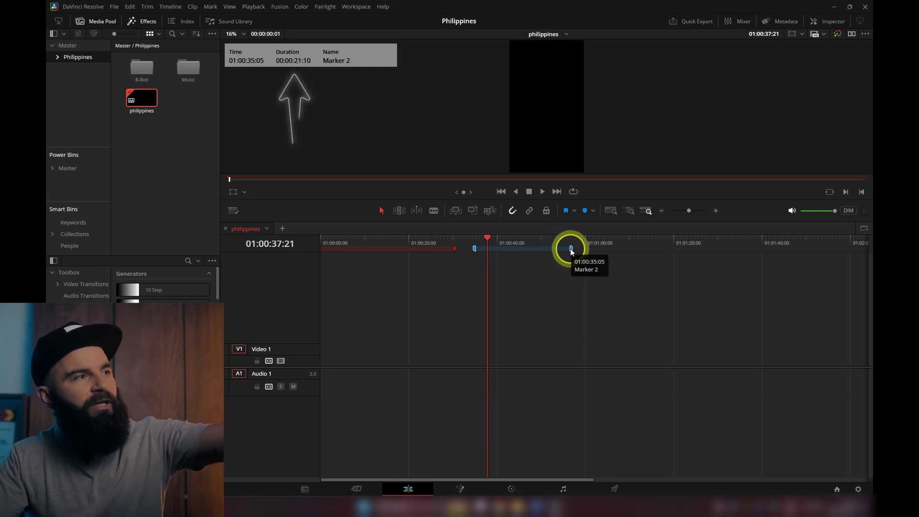
drag(592, 254, 543, 252)
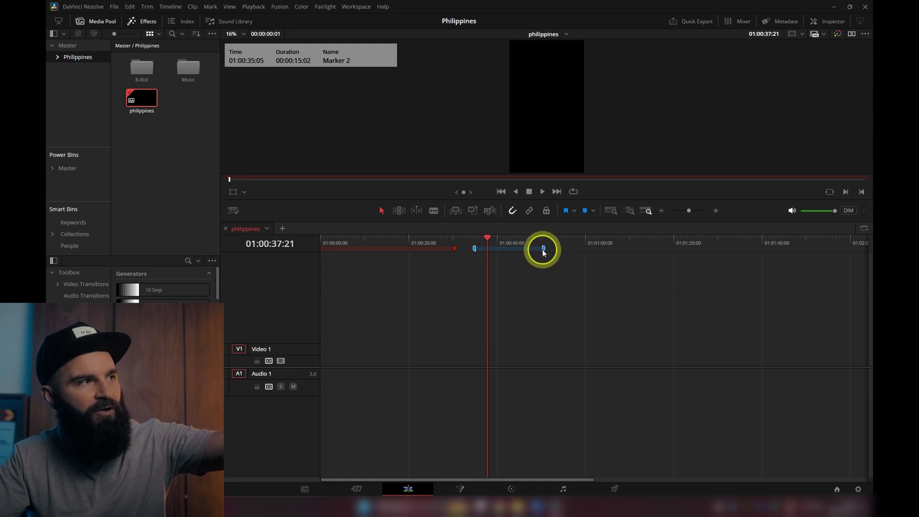
Add a green duration marker and park the playhead at Video 1's end, 01:00:30:03.
drag(486, 235, 320, 244)
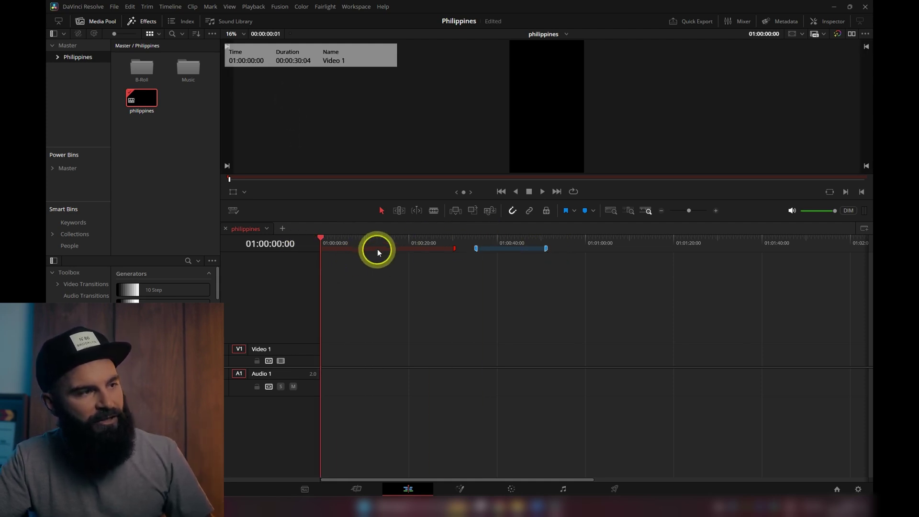
click(481, 239)
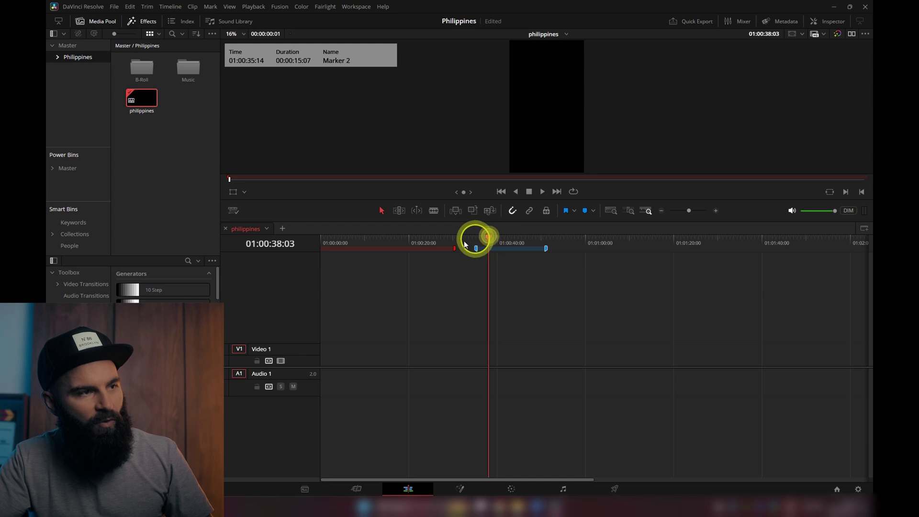
click(403, 241)
drag(495, 239, 550, 242)
click(453, 239)
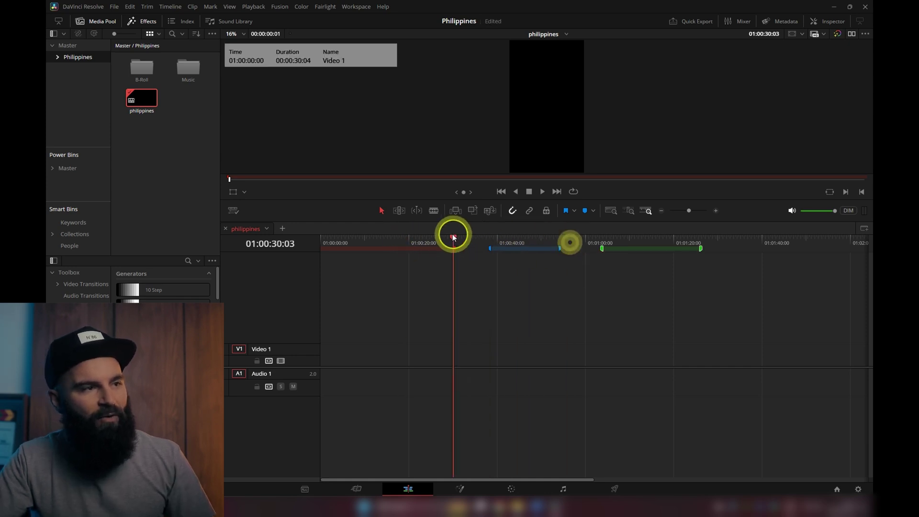
click(448, 239)
drag(448, 239, 453, 240)
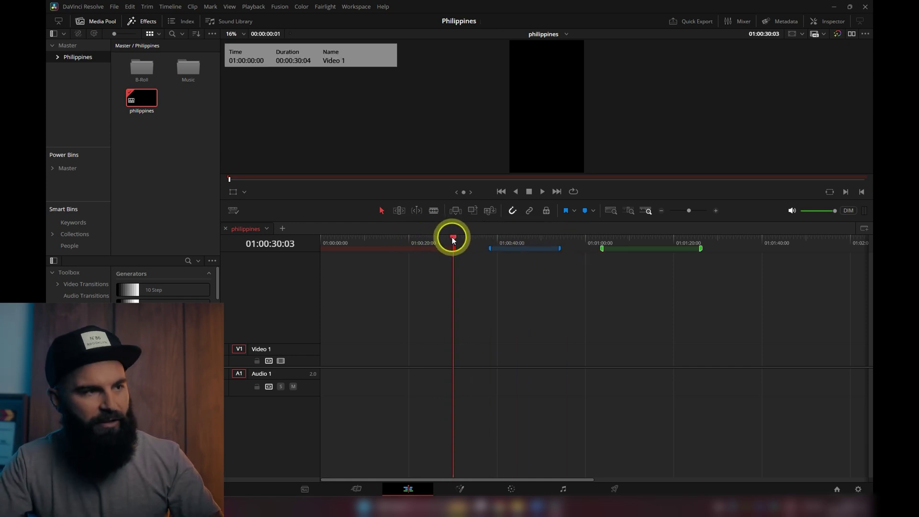
Set In and Out points spanning the blue marker's duration, then scrub the timeline.
click(490, 243)
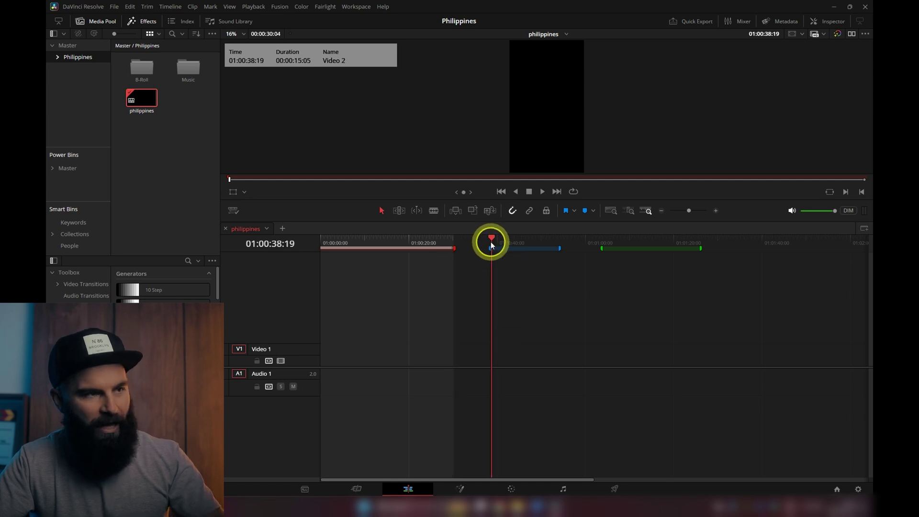
key(i)
mouse_move(491, 244)
mouse_down()
mouse_move(560, 241)
mouse_move(421, 249)
mouse_up()
key(o)
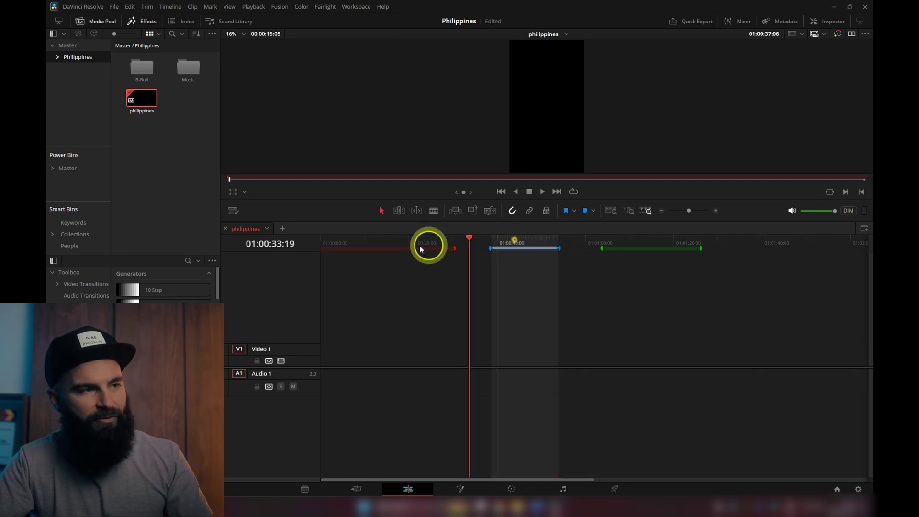
click(421, 248)
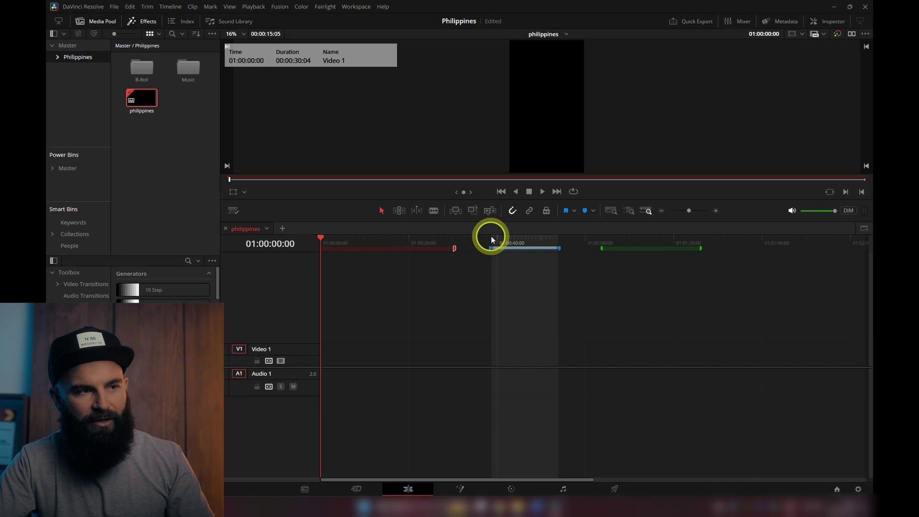
drag(491, 239, 522, 241)
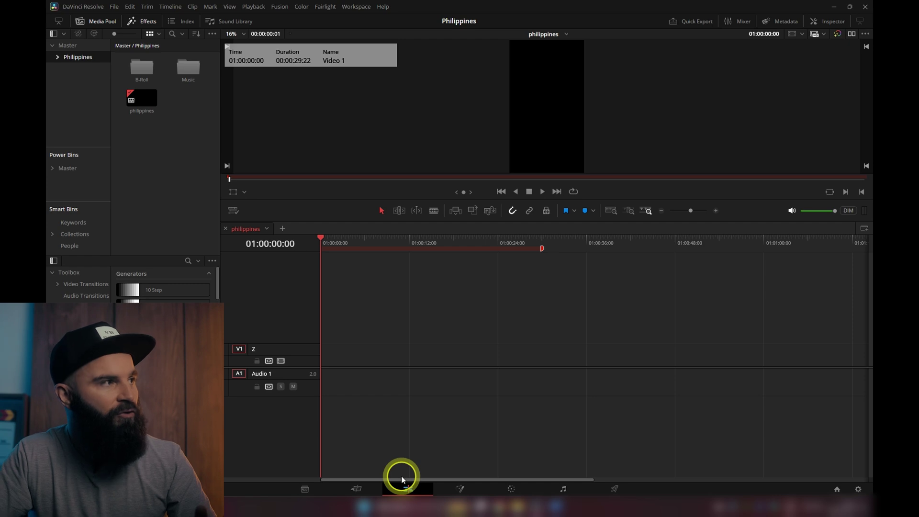
Place the Music bin's track on Audio 1 at the timeline start, then undo one change.
double_click(188, 67)
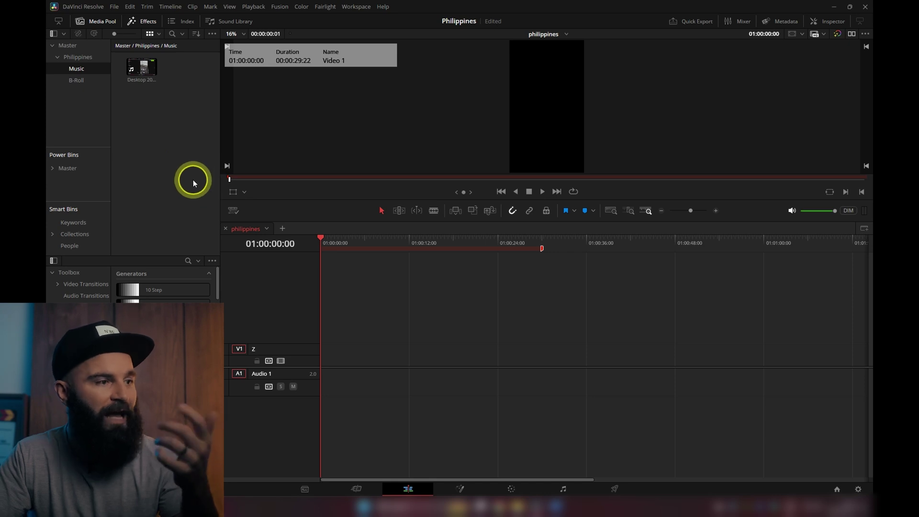
drag(143, 66, 460, 385)
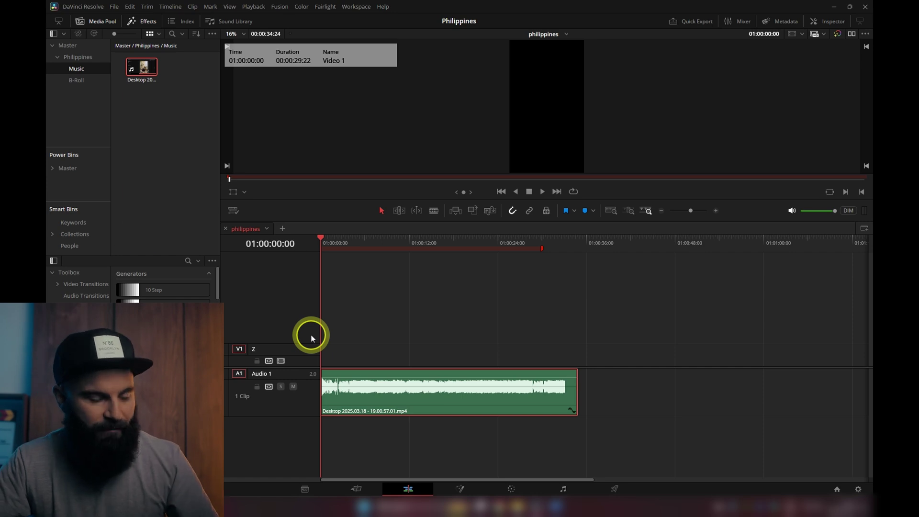
key(ctrl+z)
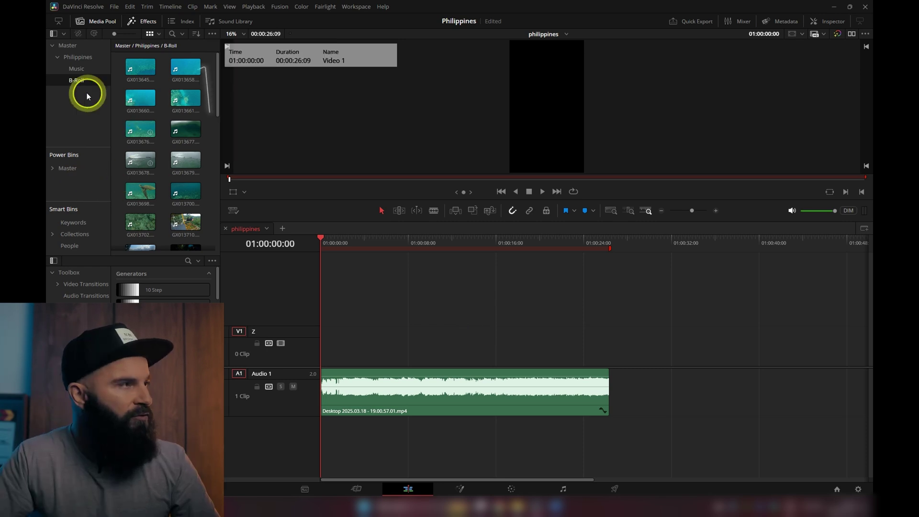
Show Power Bins and browse the Master power bin's Motion Graphics folder.
click(213, 35)
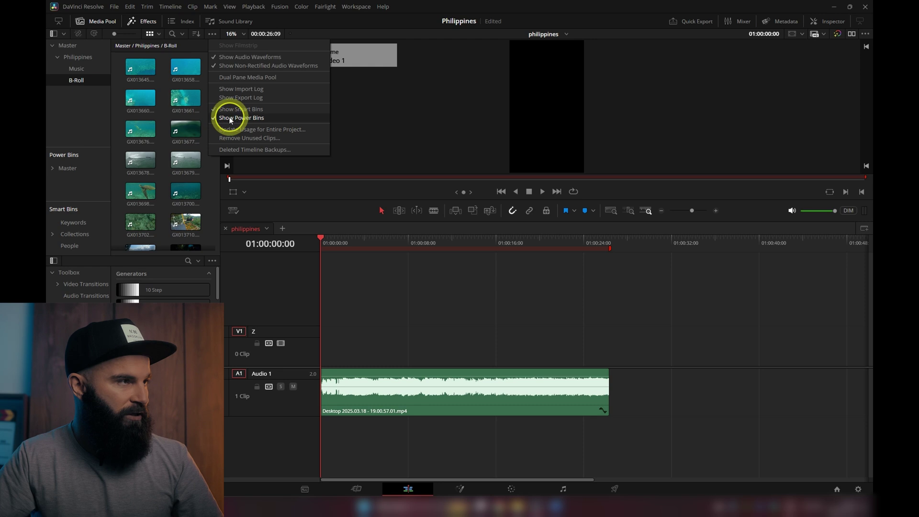
click(249, 119)
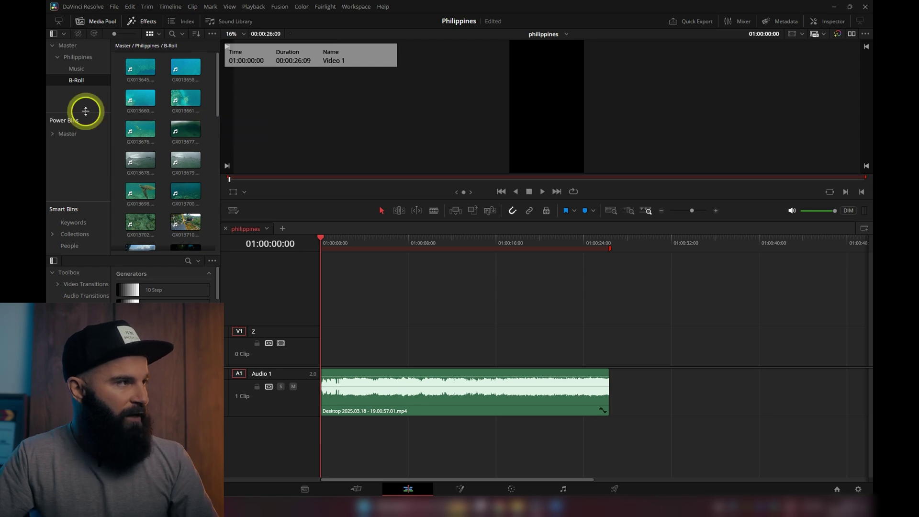
click(72, 133)
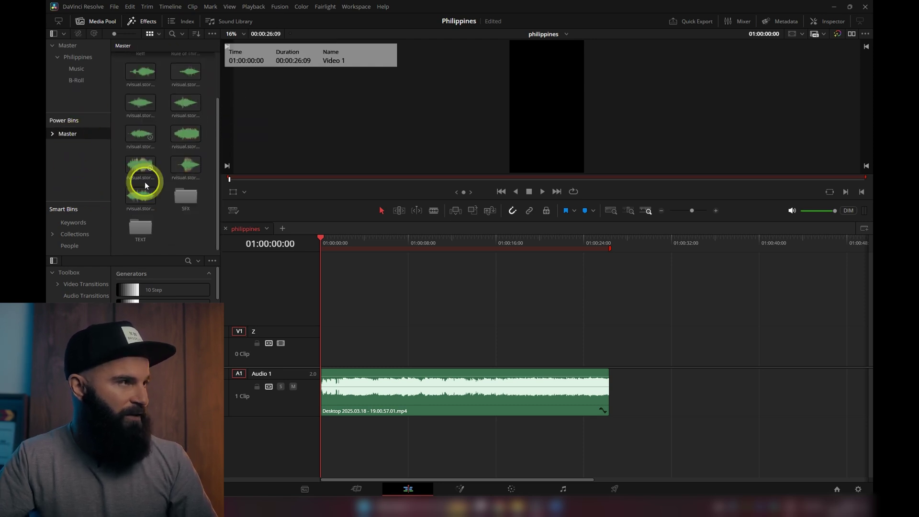
double_click(191, 75)
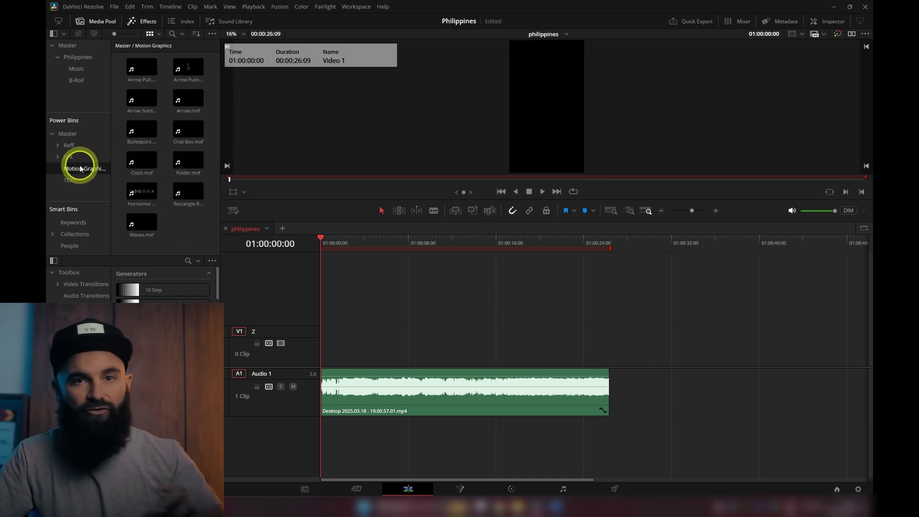
click(69, 134)
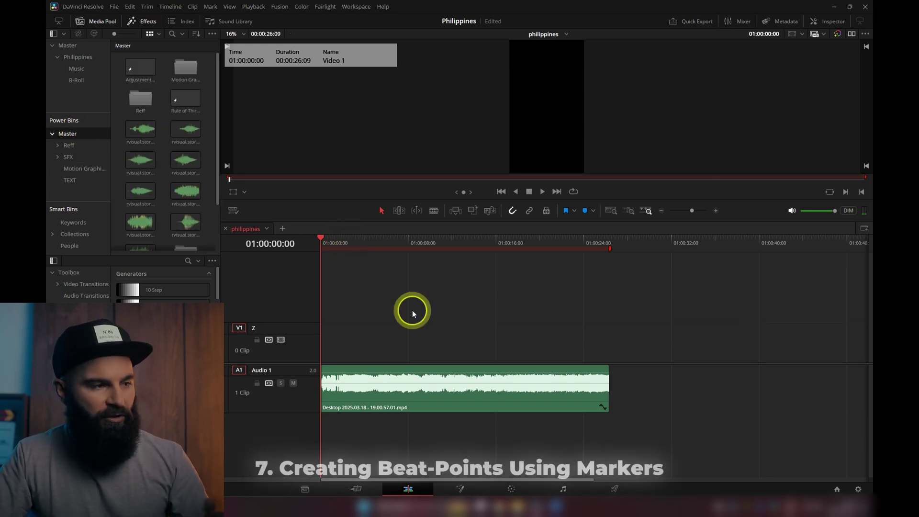
Play the music from the start, adding a marker on each beat, then return to the start.
click(368, 410)
scroll(335, 382, down, 1)
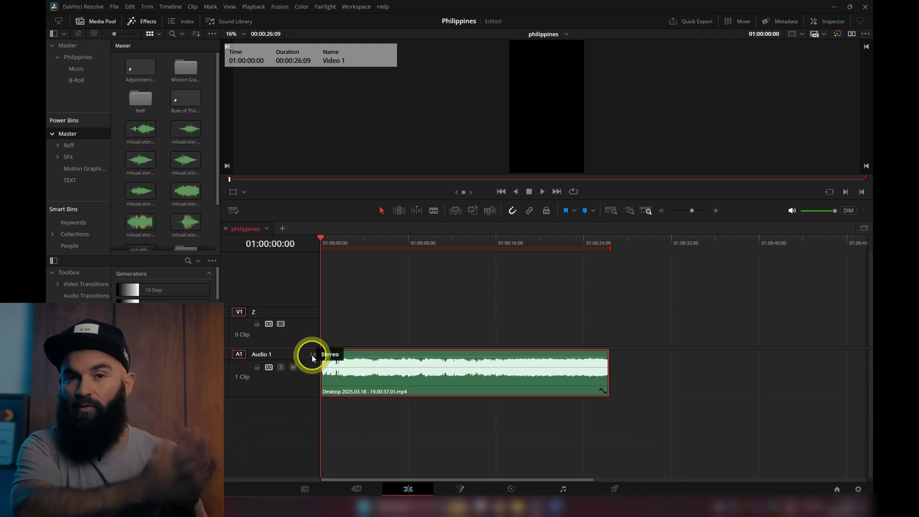
key(space)
key(m)
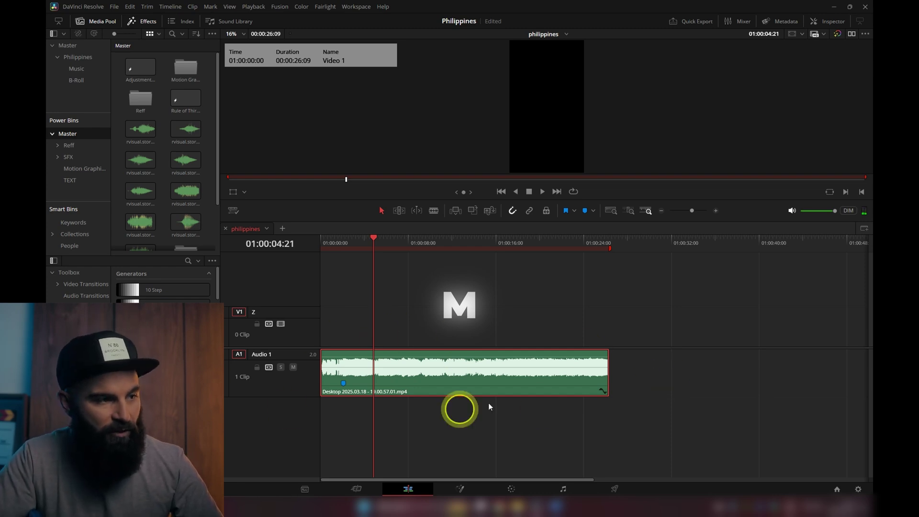
key(Home)
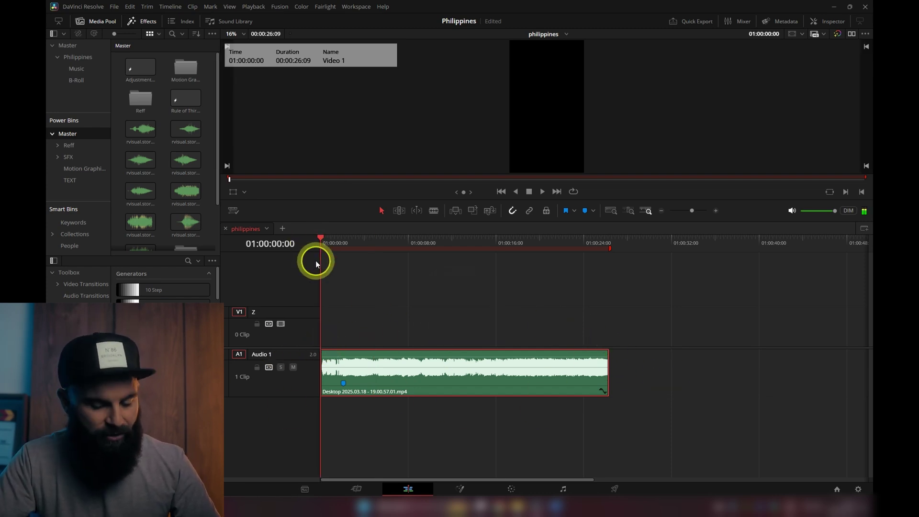
key(space)
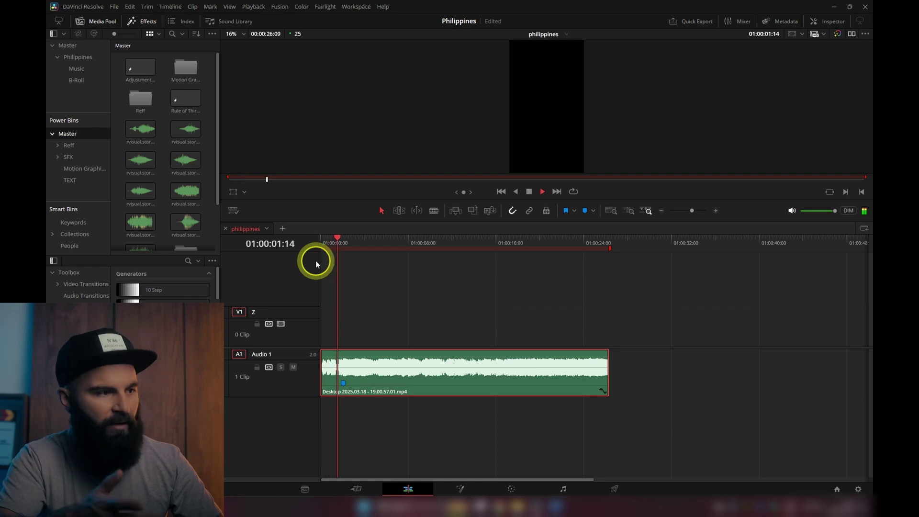
key(m)
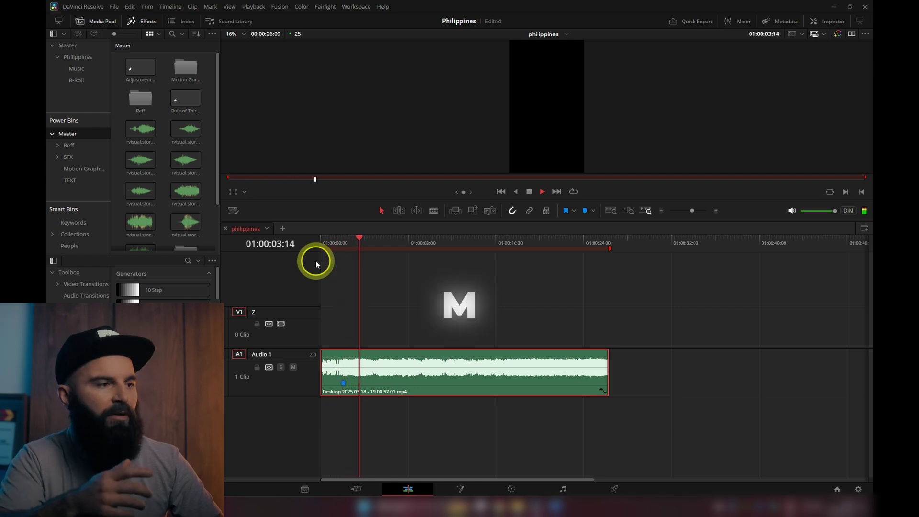
key(m)
key(m)
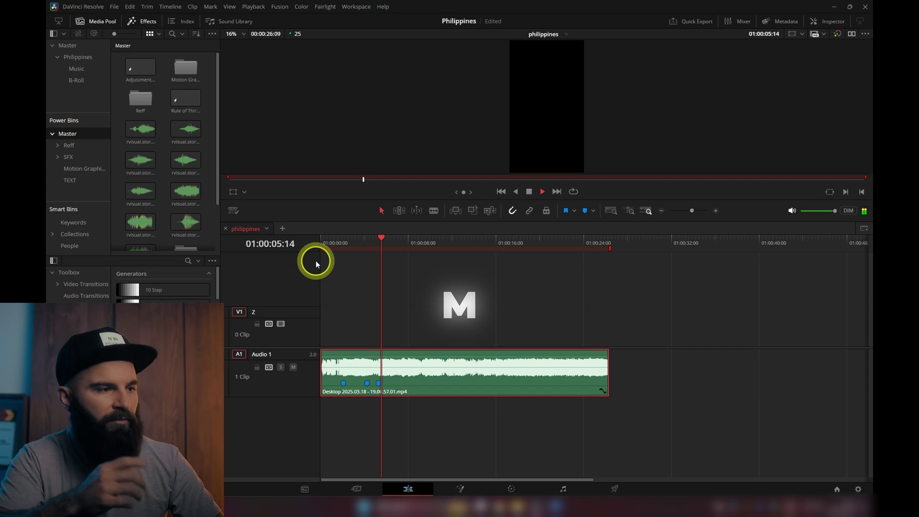
key(m)
key(m)
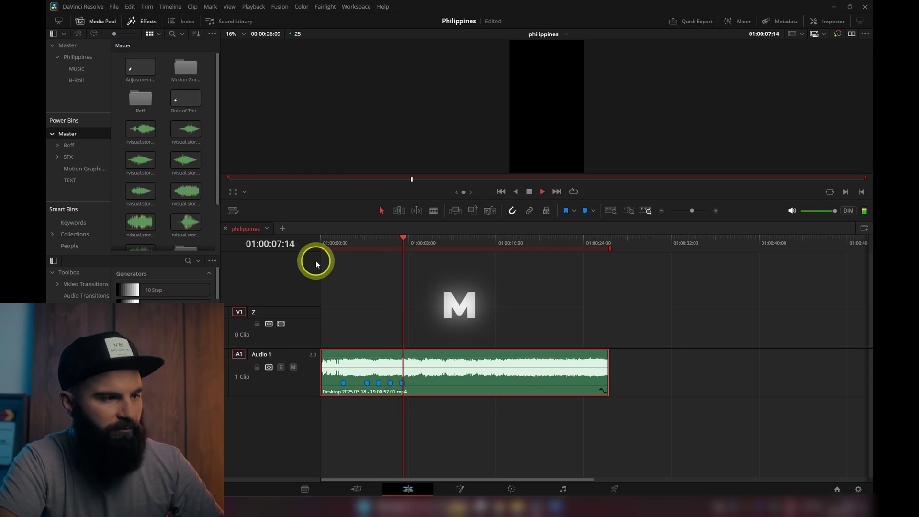
key(m)
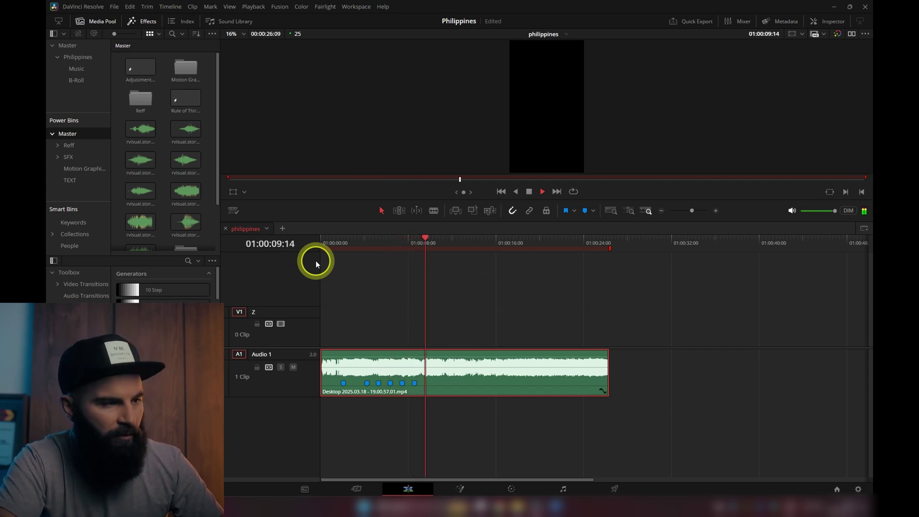
key(m)
key(m)
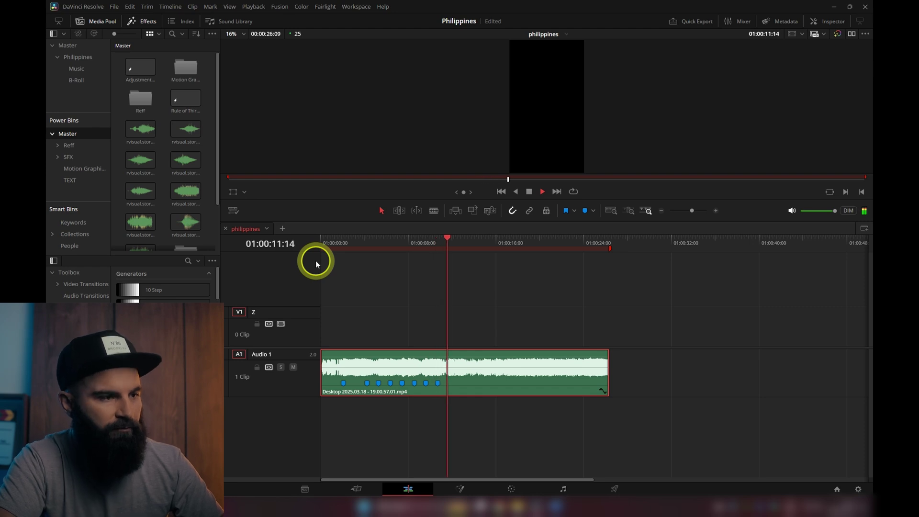
key(m)
key(m)
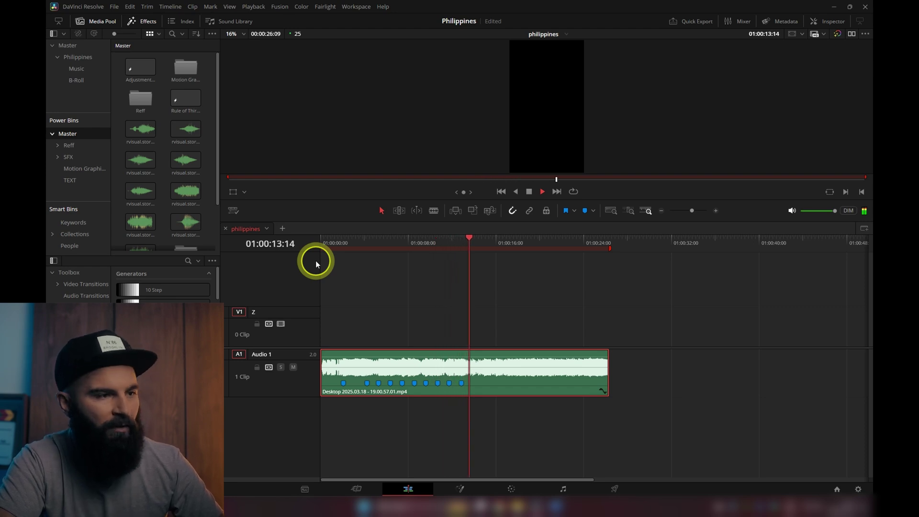
key(m)
key(m)
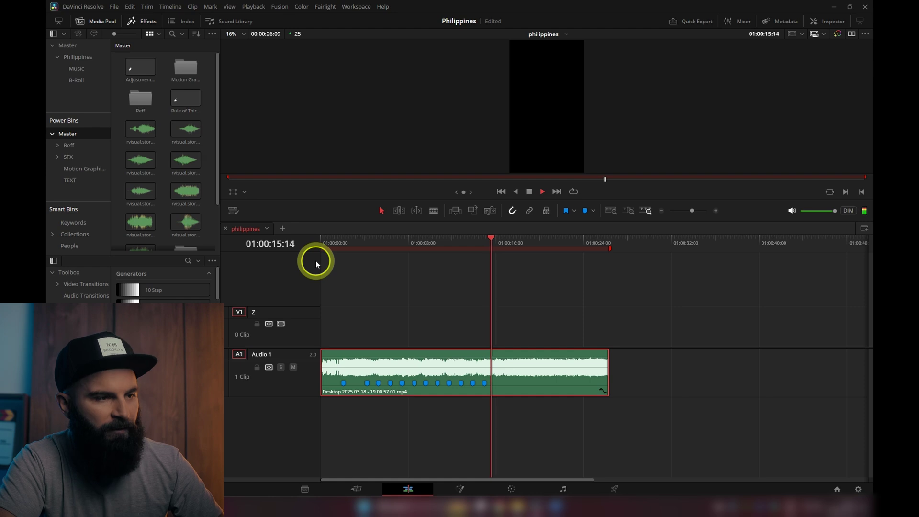
key(m)
key(m)
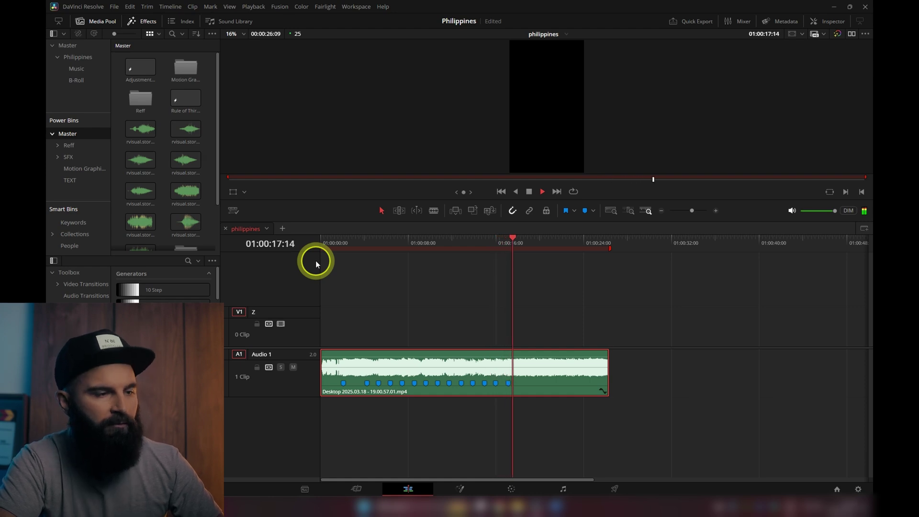
key(m)
key(m)
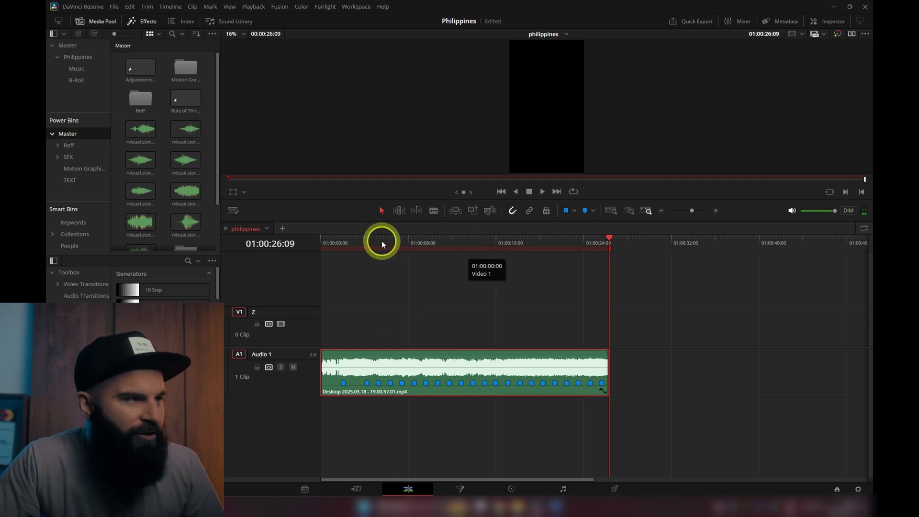
drag(382, 244, 261, 258)
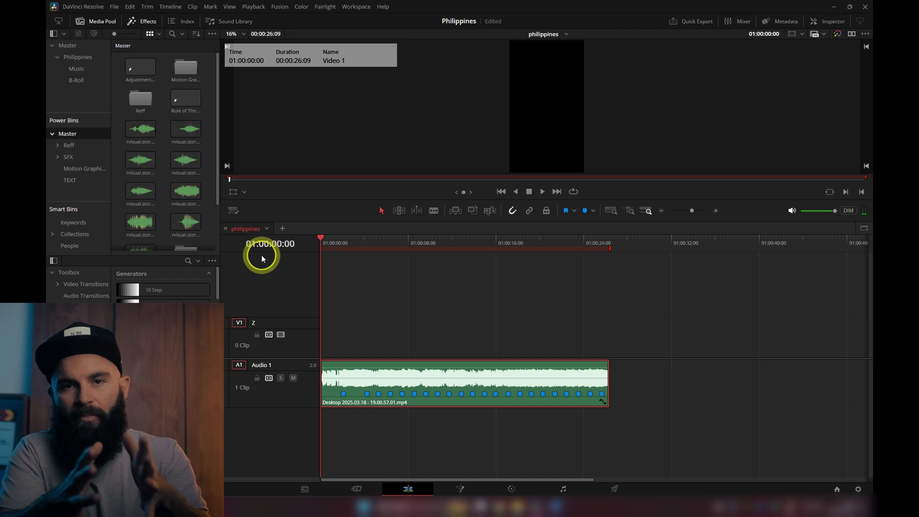
Mark In/Out on the GX013661 turtle shot from the B-Roll bin and place it on V2 at a beat marker.
click(76, 80)
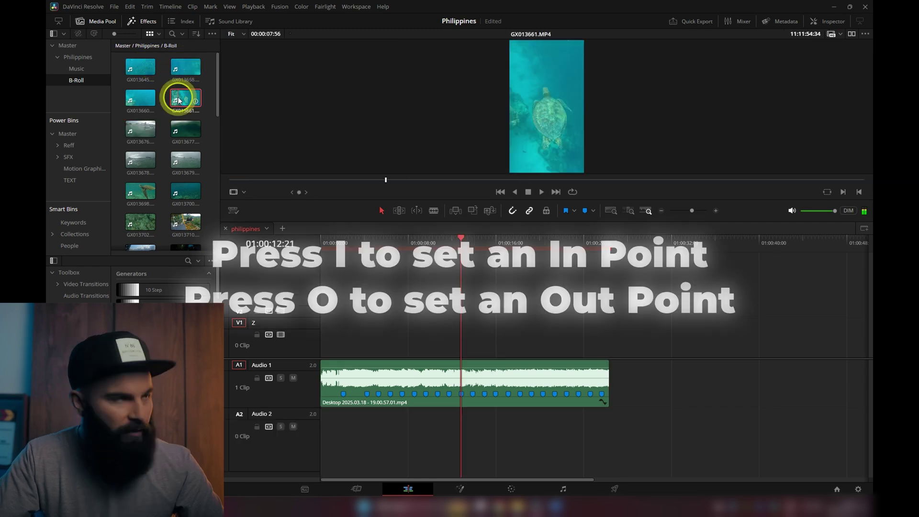
key(i)
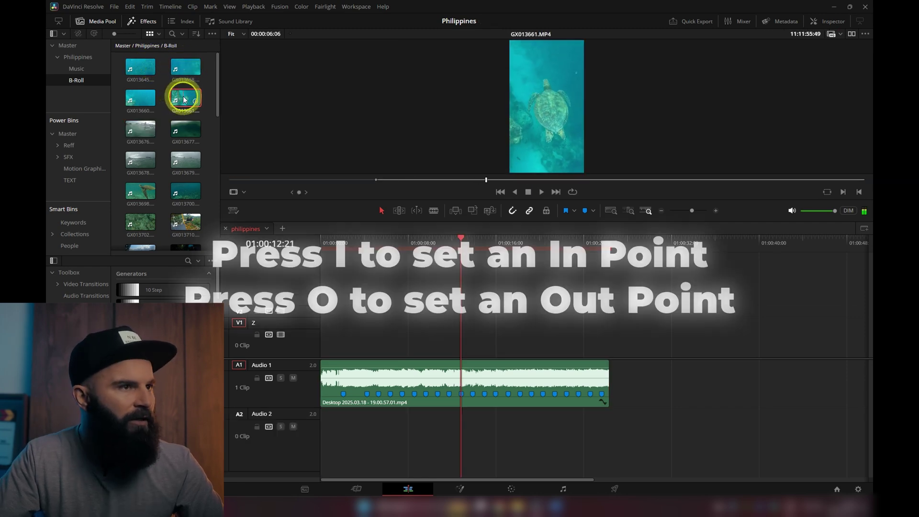
key(o)
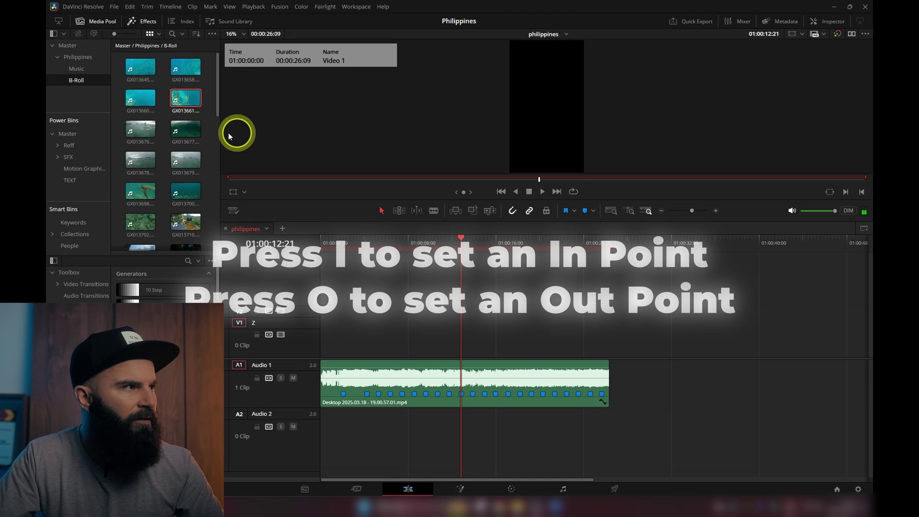
drag(186, 98, 396, 308)
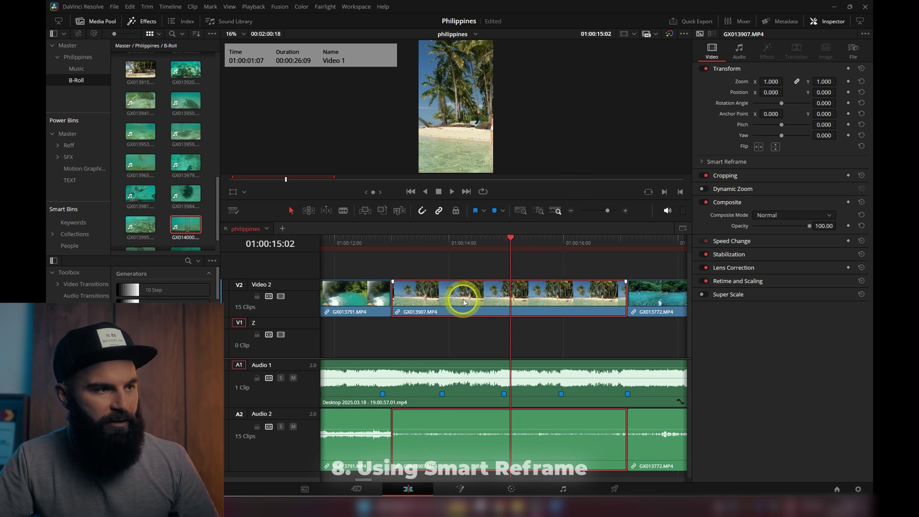
Smart-reframe the beach clip GX013907 so Position X keyframes follow the subject.
click(701, 161)
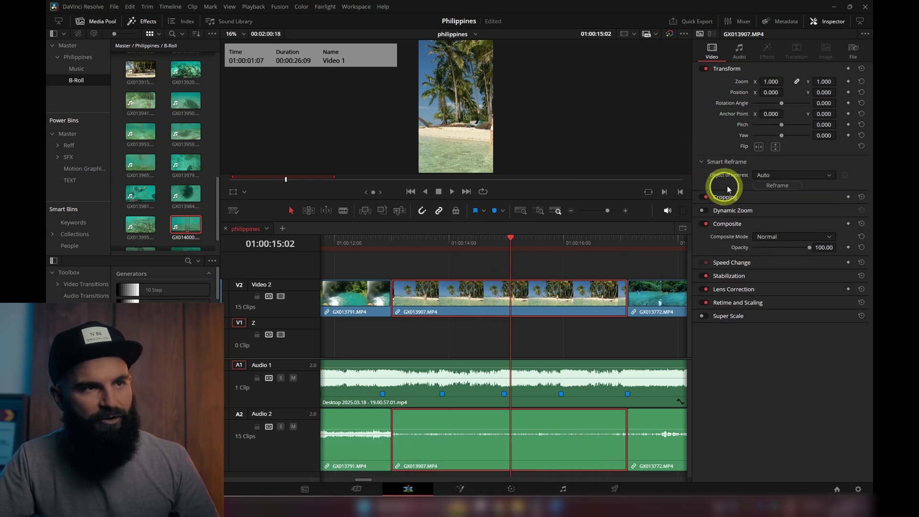
click(750, 162)
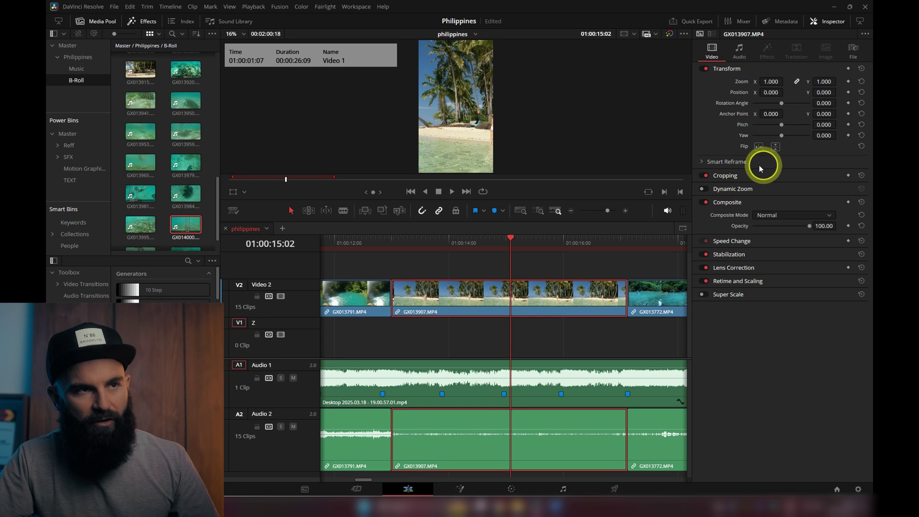
click(747, 165)
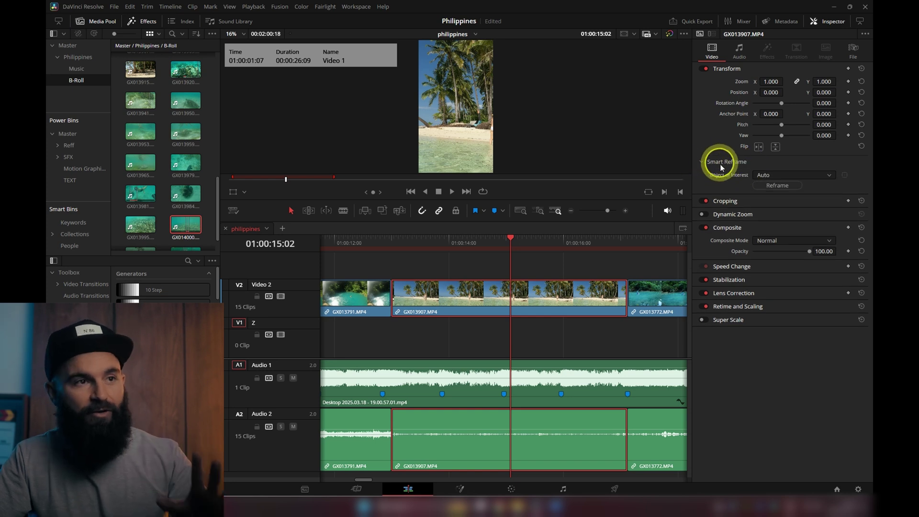
click(782, 186)
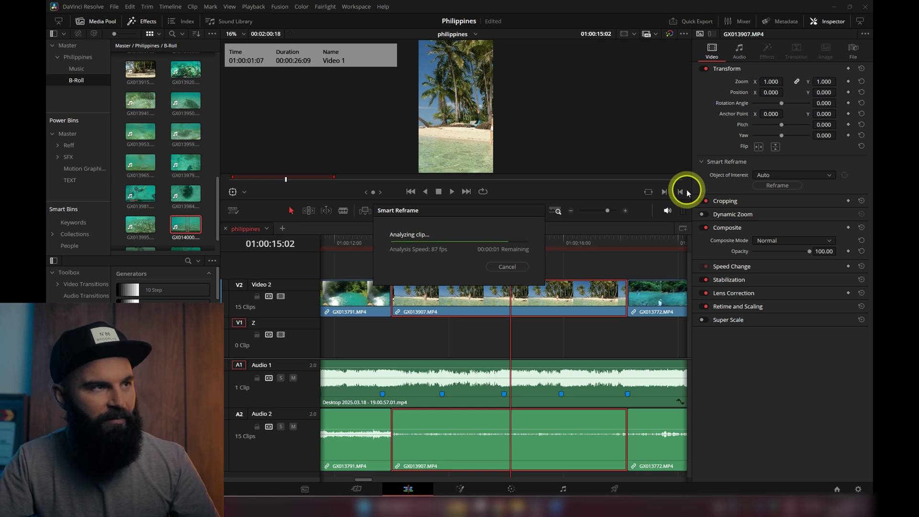
Play back the reframed GX013907 clip and trim its end shorter.
click(396, 241)
key(space)
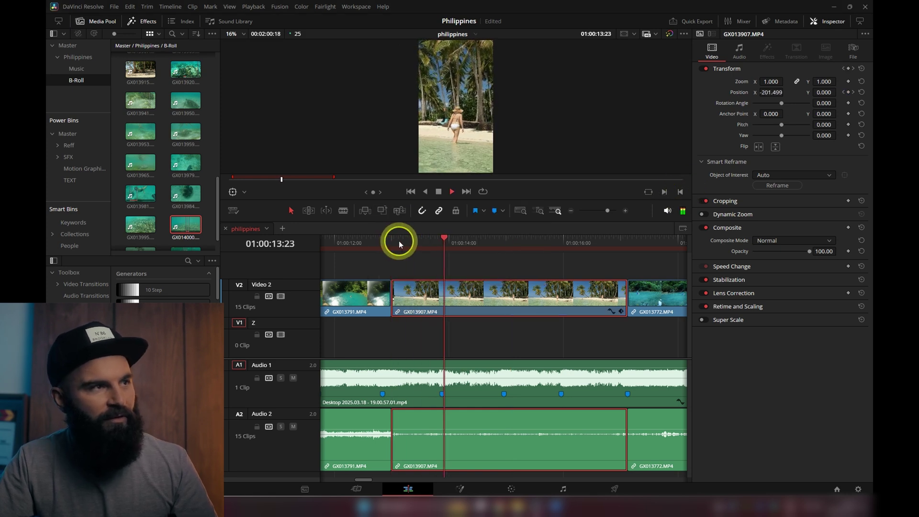
drag(623, 299, 501, 304)
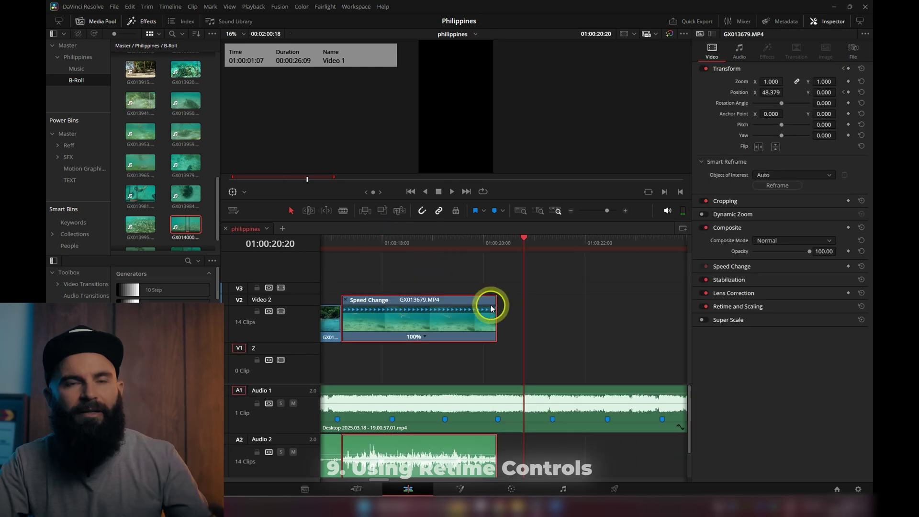
Set the underwater clip GX013679 to 50% speed through Retime Controls.
right_click(429, 313)
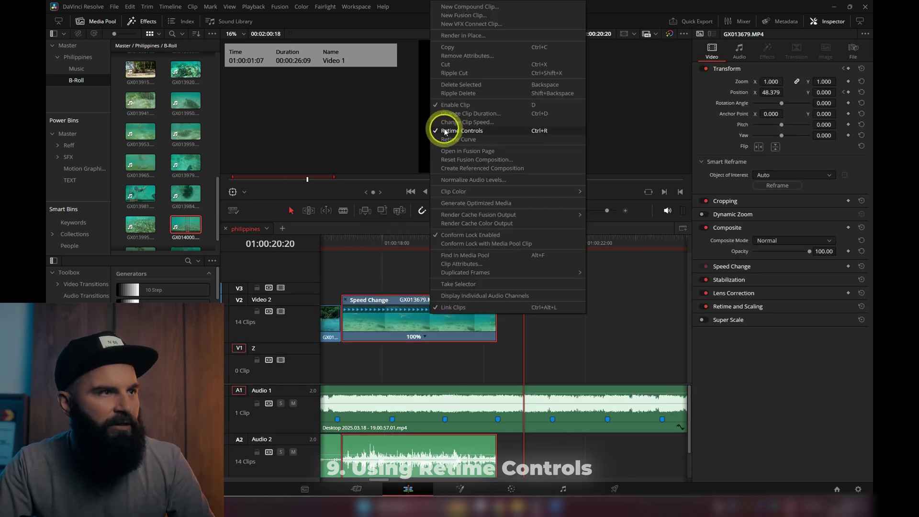
click(428, 337)
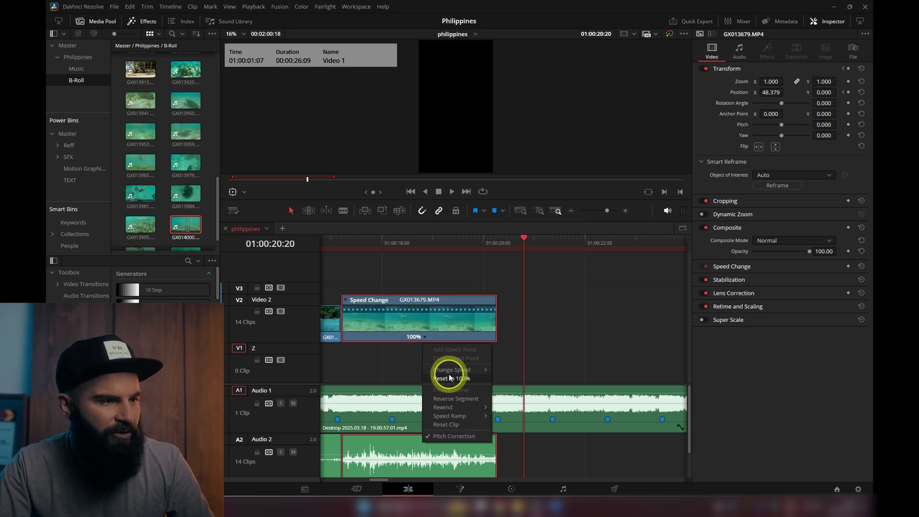
mouse_move(447, 369)
click(513, 390)
Play back the slowed clip to check the slow motion, then zoom the timeline out.
click(341, 238)
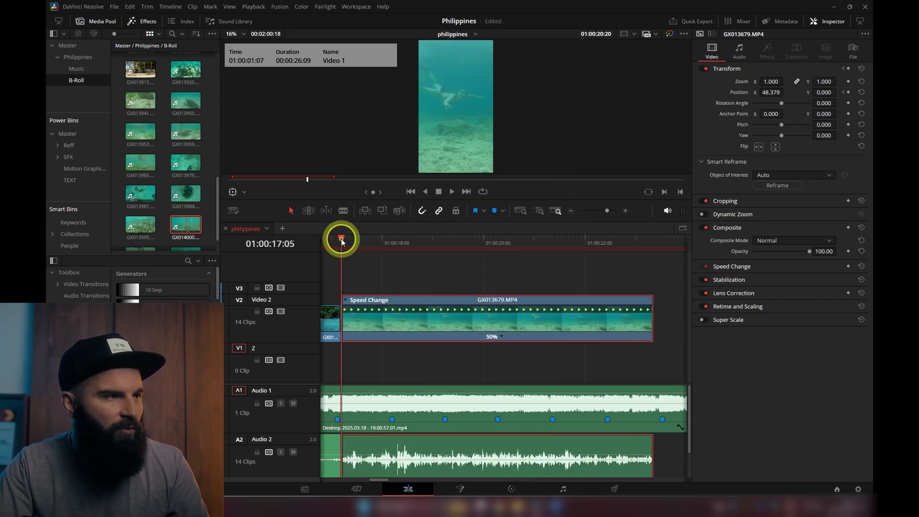
key(space)
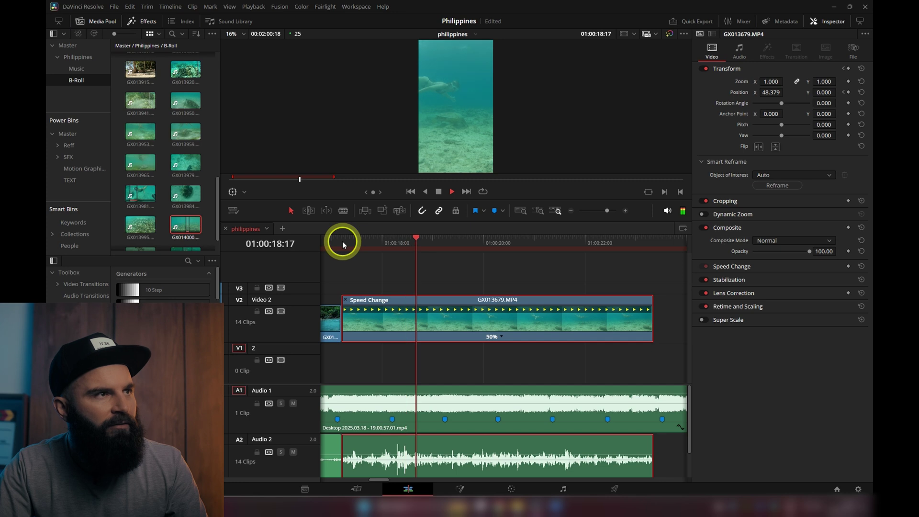
key(Down)
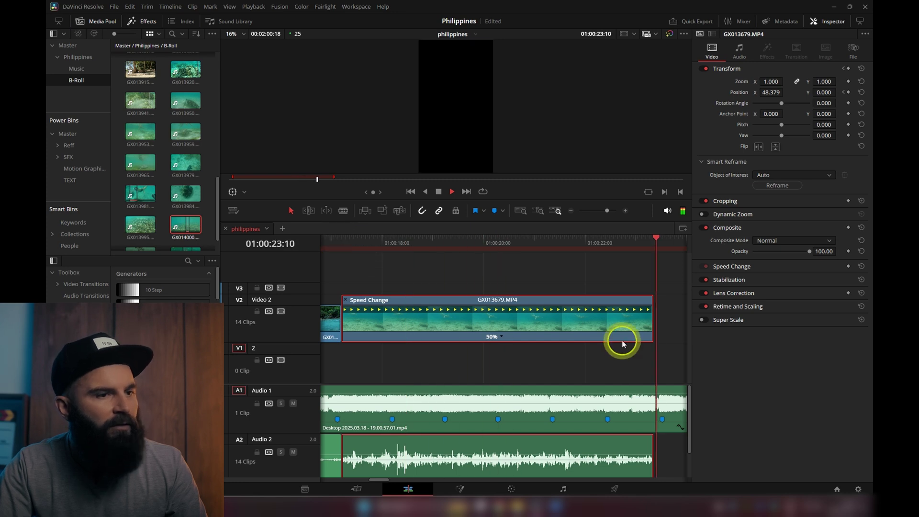
key(space)
key(ctrl+minus)
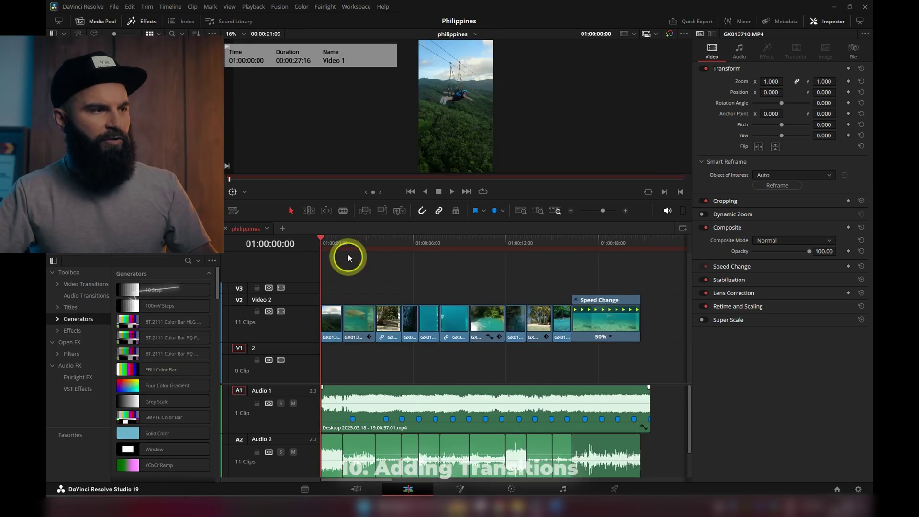
Add a Cross Dissolve at the cut between GX013754 and GX013661 and preview it.
drag(343, 239, 367, 238)
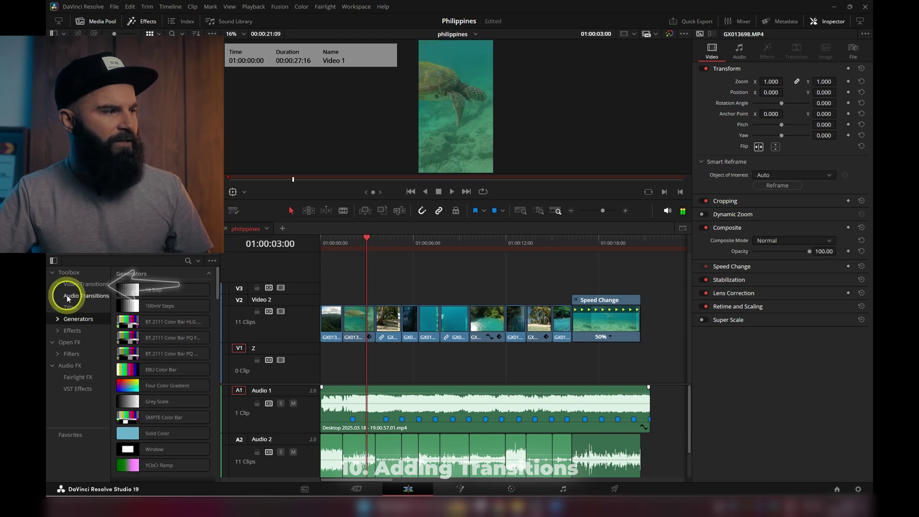
click(77, 284)
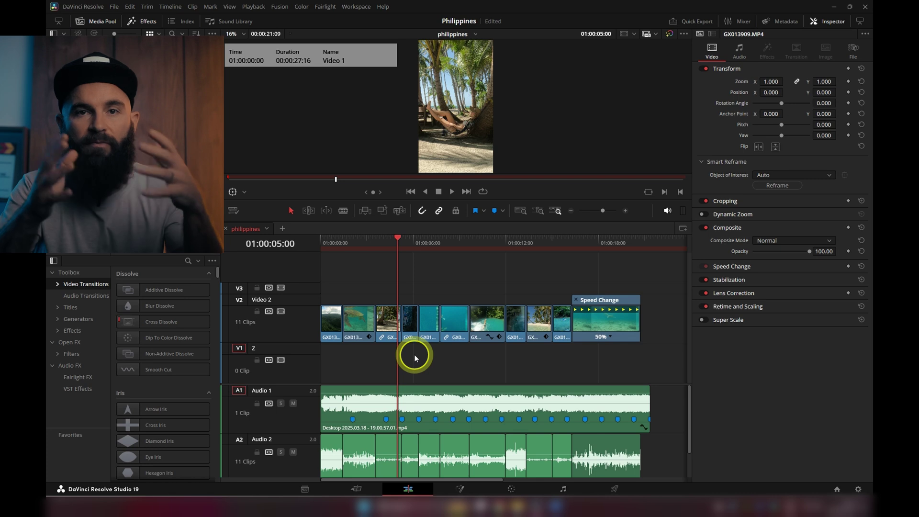
drag(163, 322, 415, 314)
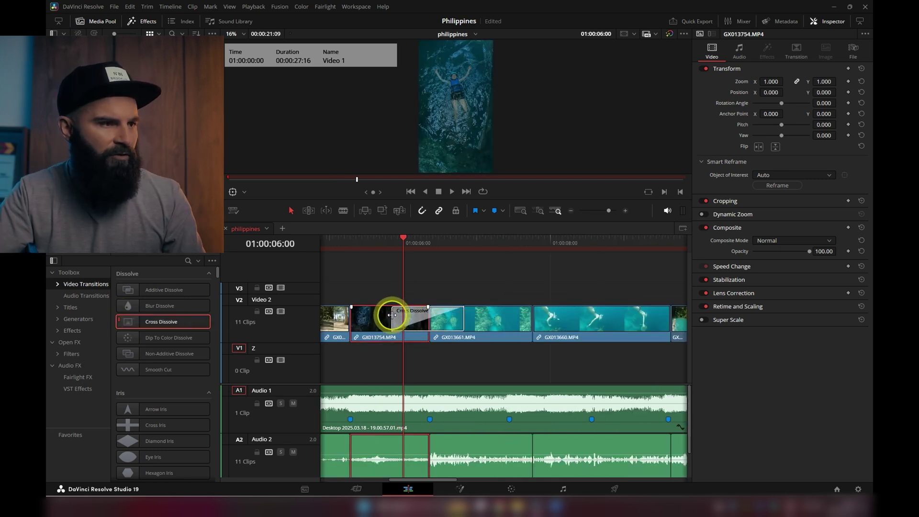
click(368, 242)
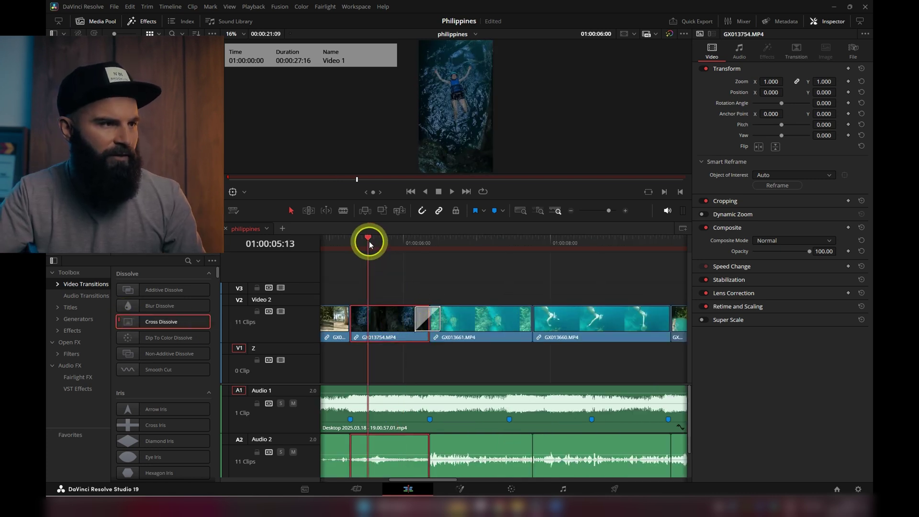
key(space)
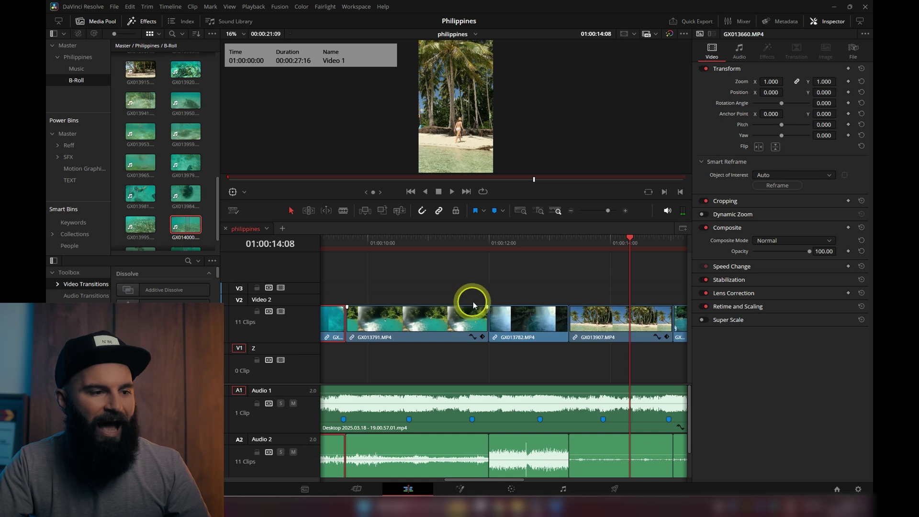
drag(487, 480, 328, 481)
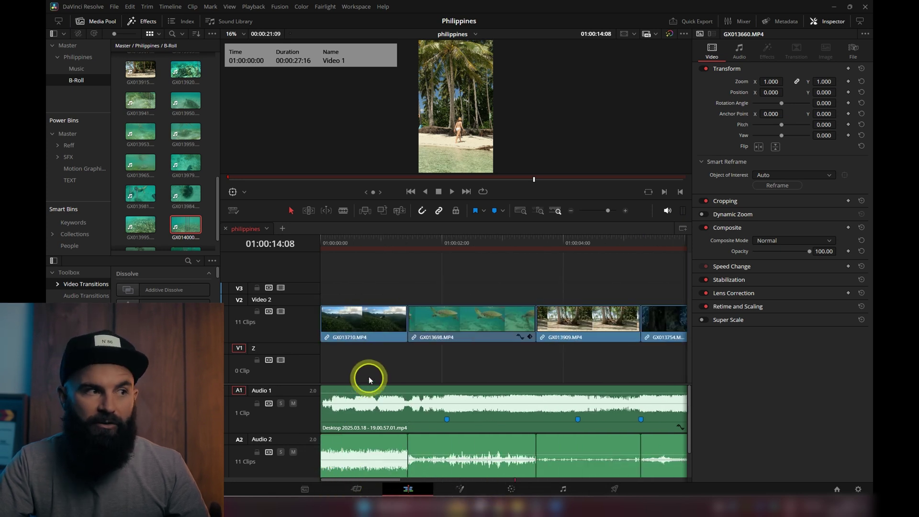
drag(365, 251, 407, 241)
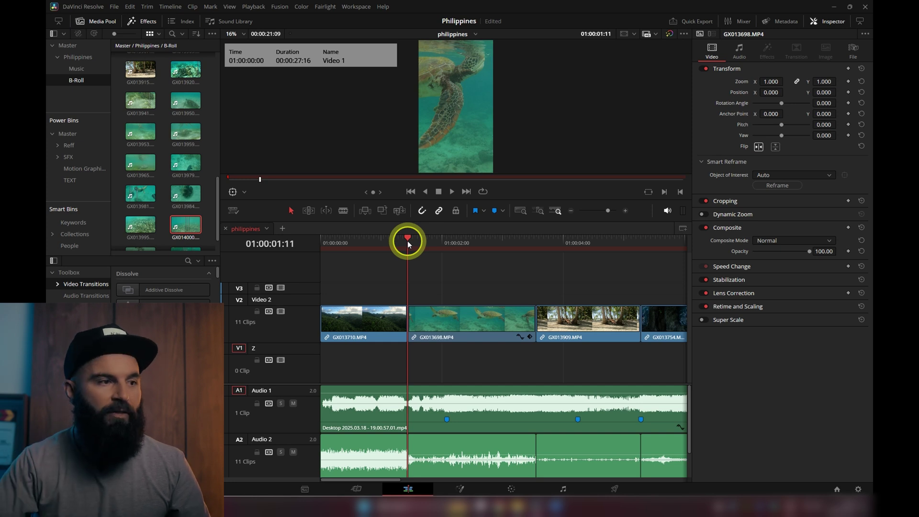
key(space)
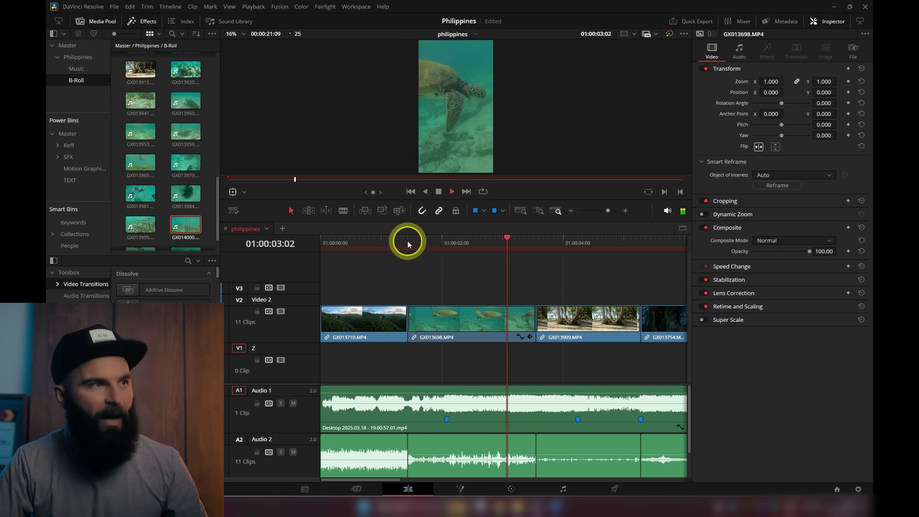
scroll(407, 240, down, 3)
click(411, 240)
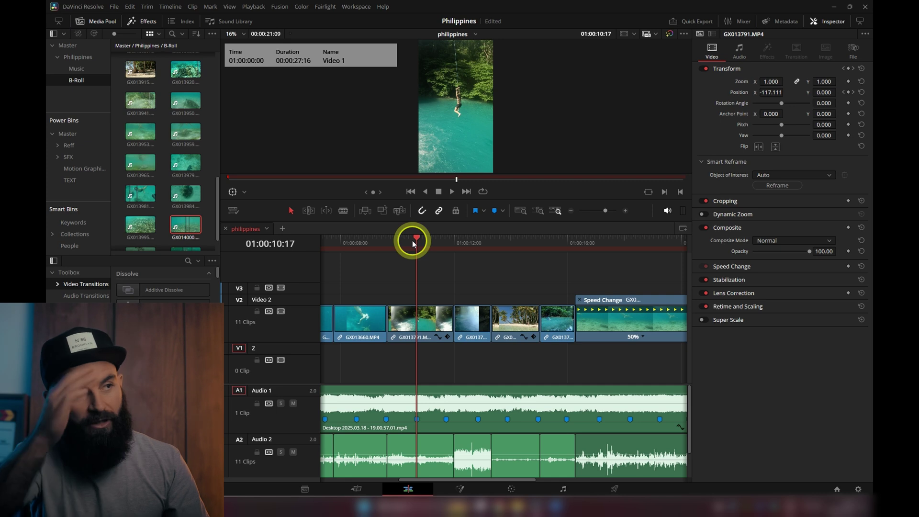
key(space)
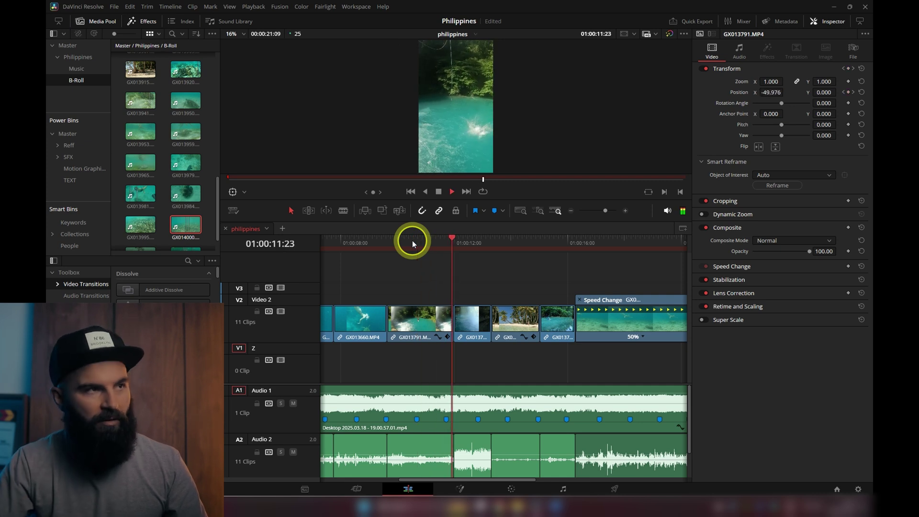
key(space)
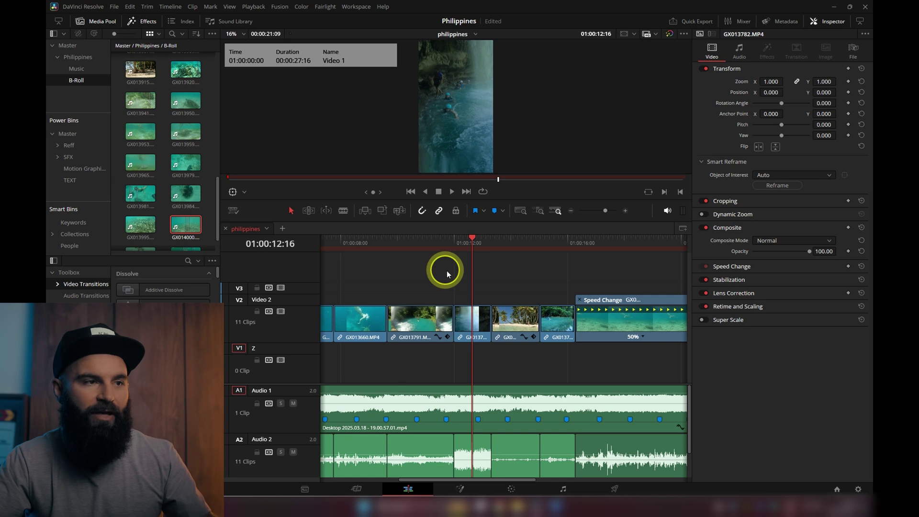
scroll(518, 317, down, 3)
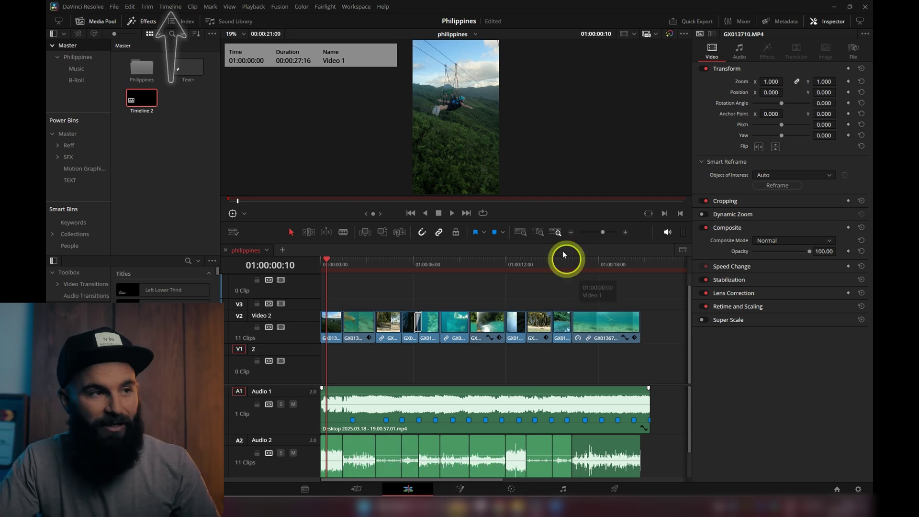
Open the Timeline menu and close it without choosing a command.
click(163, 10)
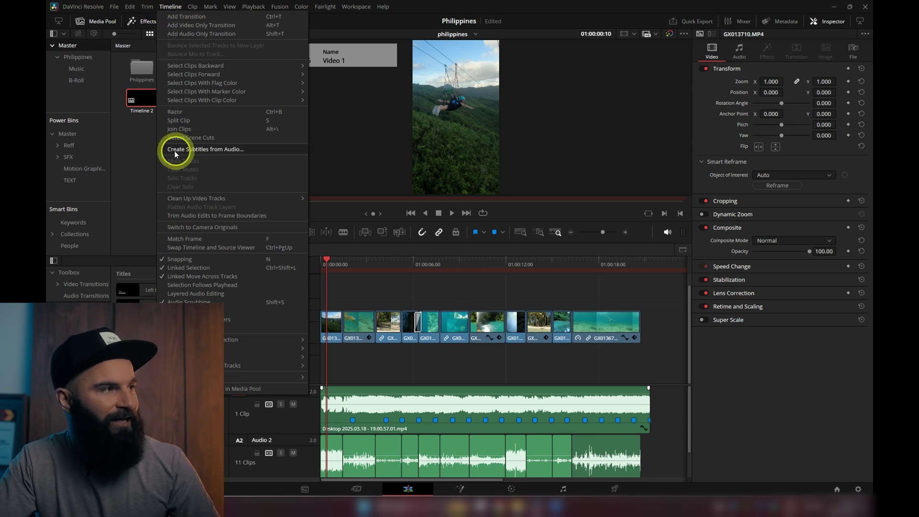
click(370, 271)
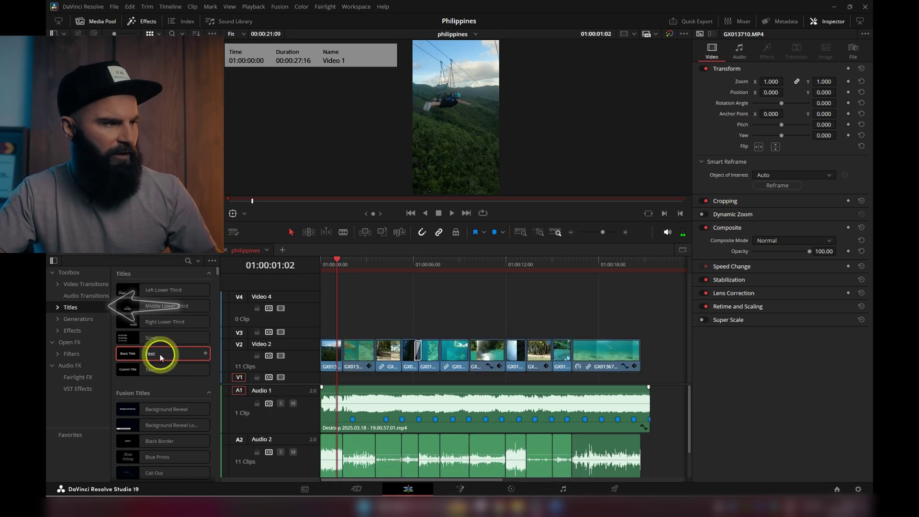
Add a Text title at the start of V4 with the 'Not your ordinary adventure…' caption on two lines.
drag(147, 356, 319, 314)
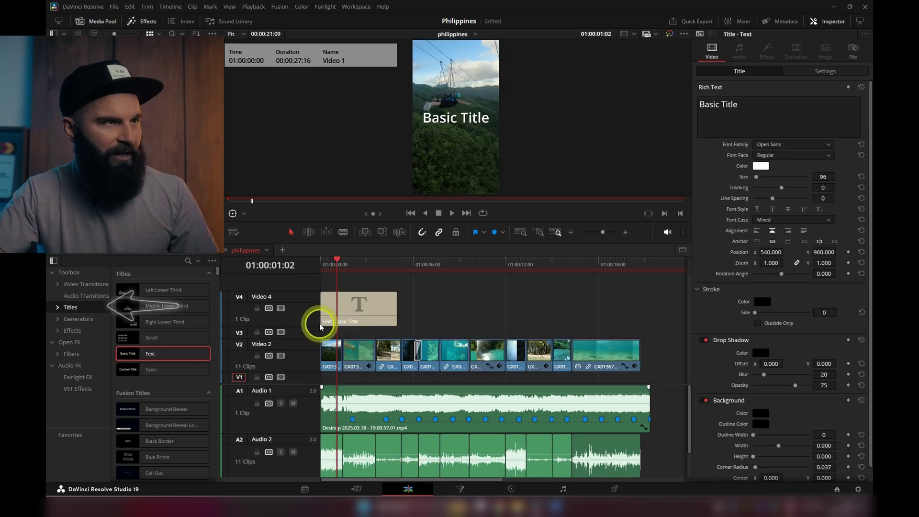
click(781, 144)
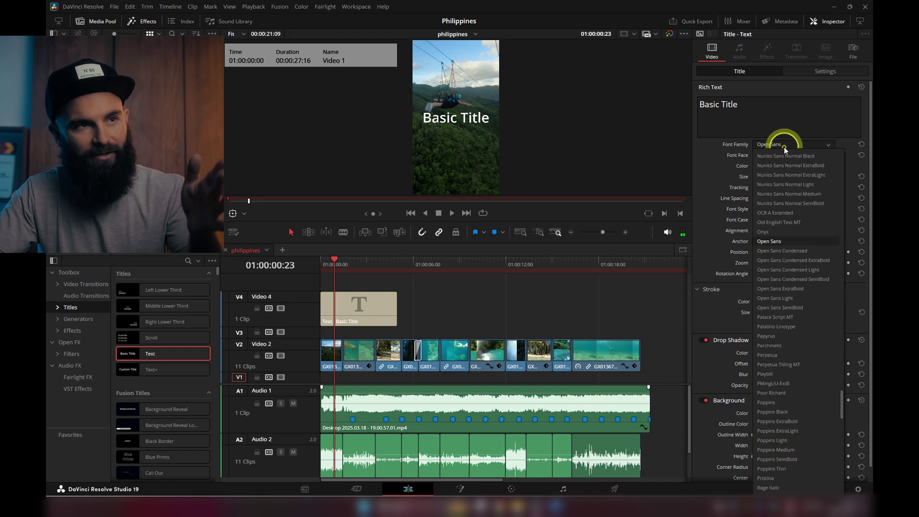
click(718, 153)
drag(739, 104, 681, 102)
text(Not your ordinary adventure)
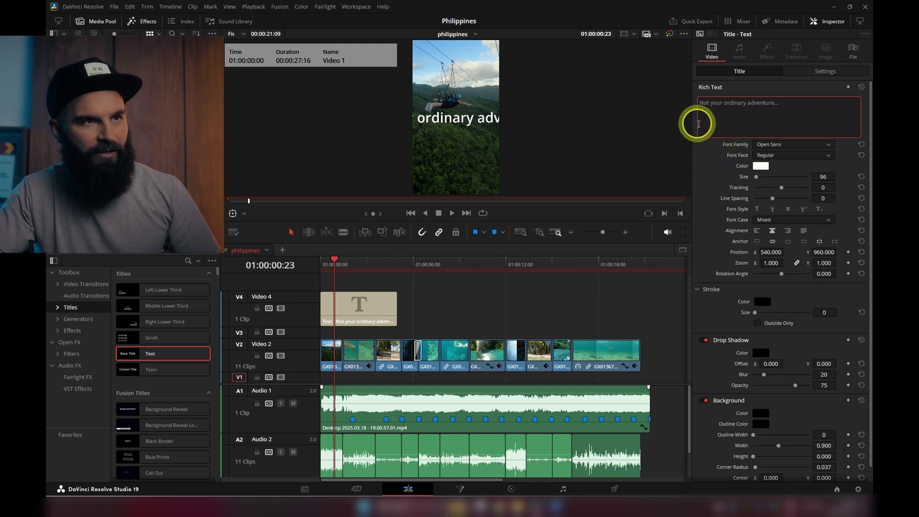
click(724, 104)
key(Return)
drag(763, 119, 689, 96)
key(BackSpace)
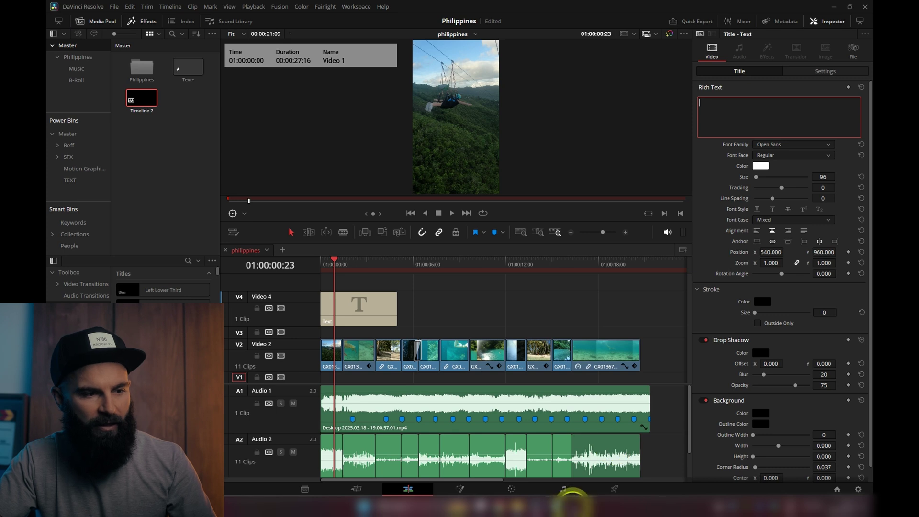
Check the caption script and shrink the title text to size 45.
click(579, 502)
click(668, 67)
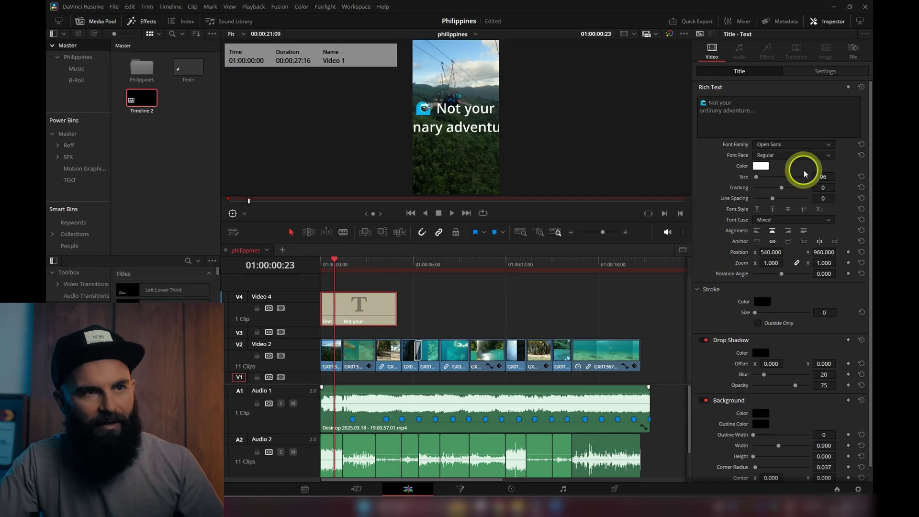
drag(823, 177, 795, 172)
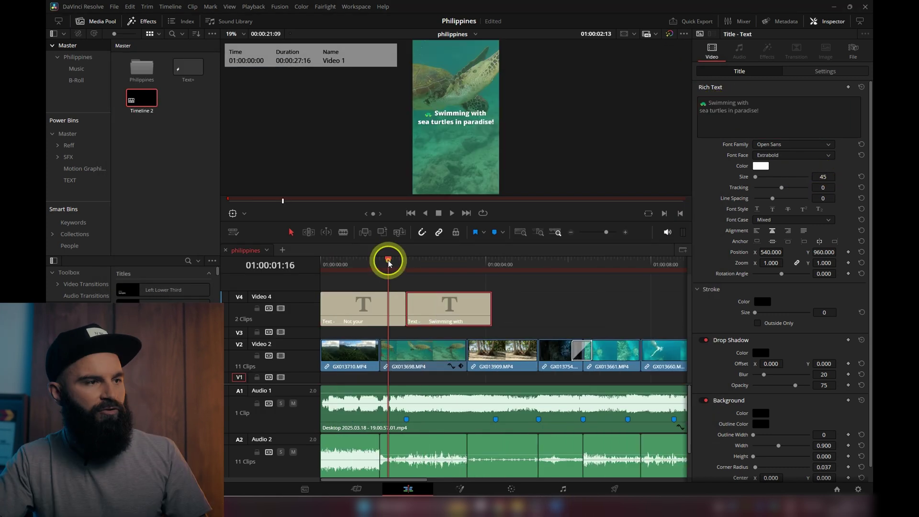
Alt-drag a copy of the 'Not your' title clip further along Video 4.
mouse_move(381, 260)
mouse_down()
mouse_move(404, 262)
mouse_move(371, 262)
mouse_up()
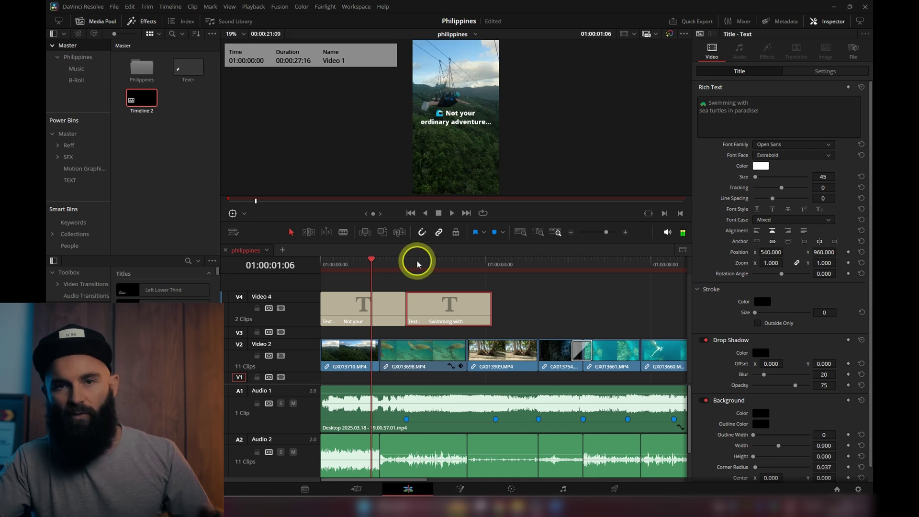
click(371, 299)
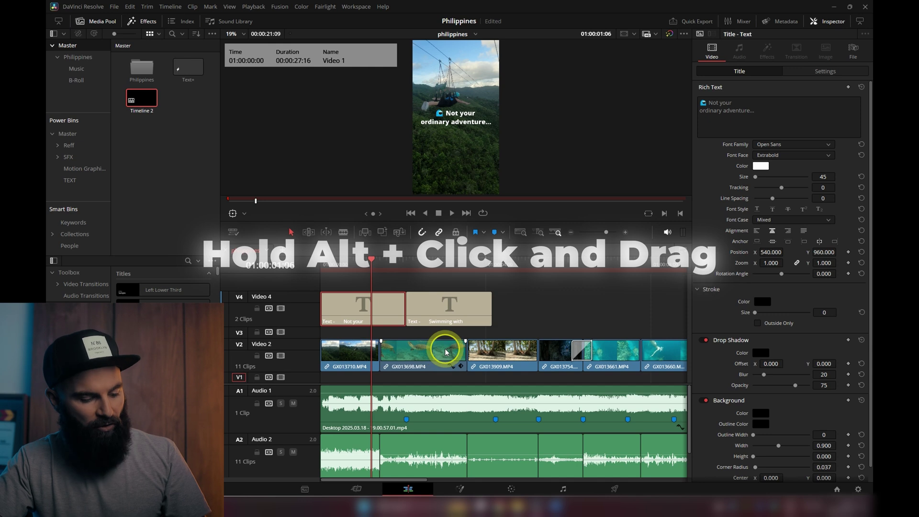
drag(375, 314, 545, 298)
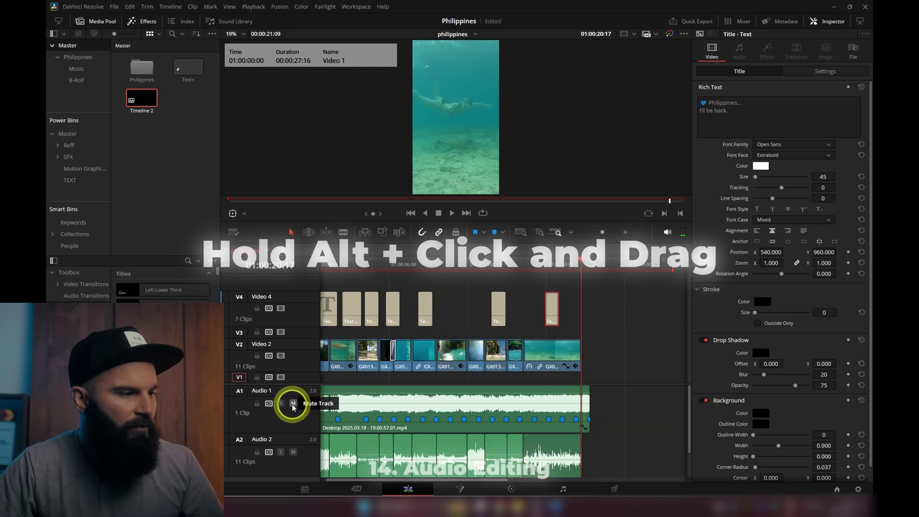
Mute the Audio 1 track.
click(293, 403)
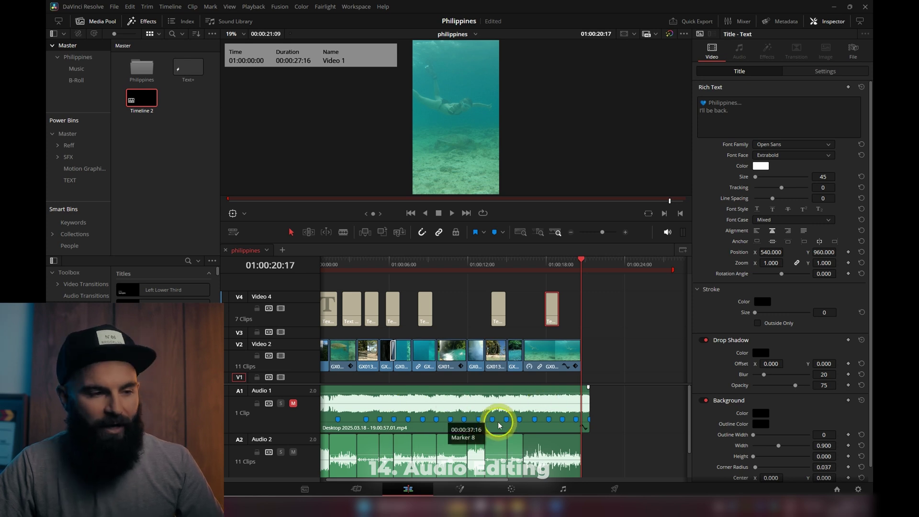
scroll(442, 439, down, 2)
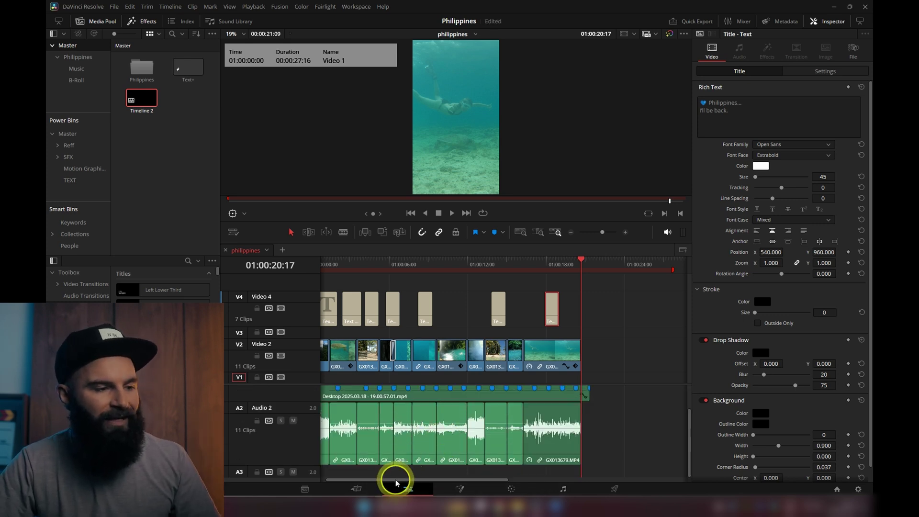
drag(395, 480, 329, 483)
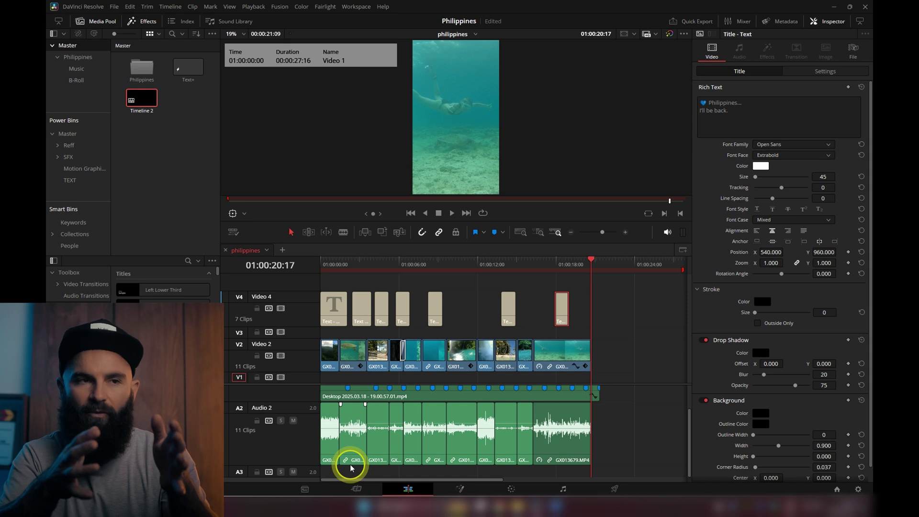
Lower the first Audio 2 clip's volume to 2.50 dB.
key(Home)
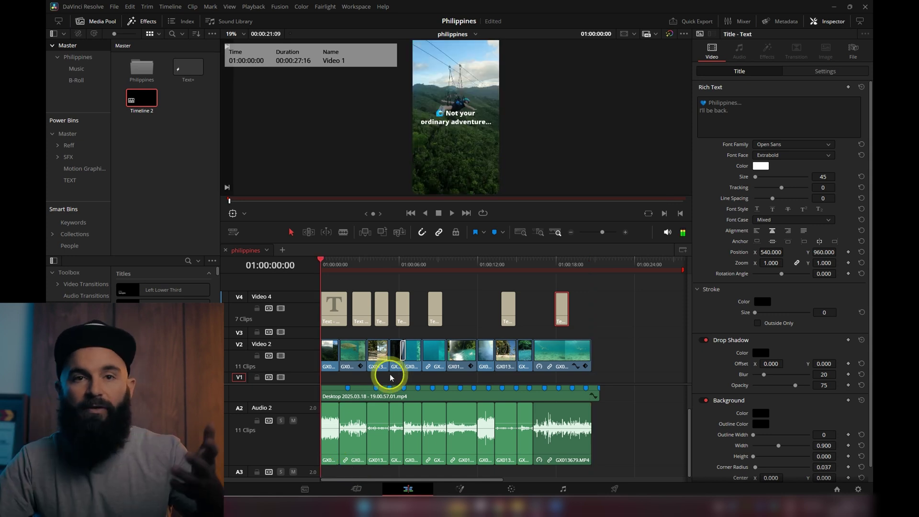
scroll(365, 433, up, 2)
scroll(366, 439, down, 1)
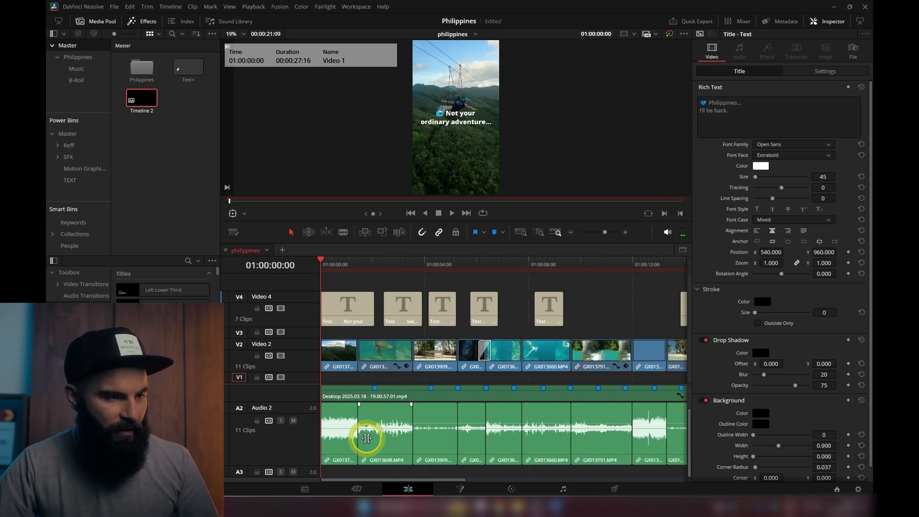
scroll(550, 439, down, 1)
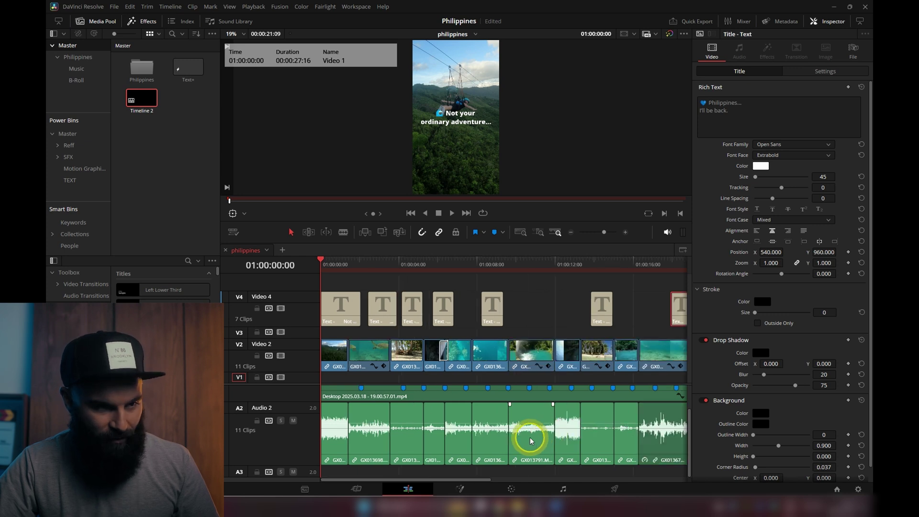
scroll(529, 442, down, 1)
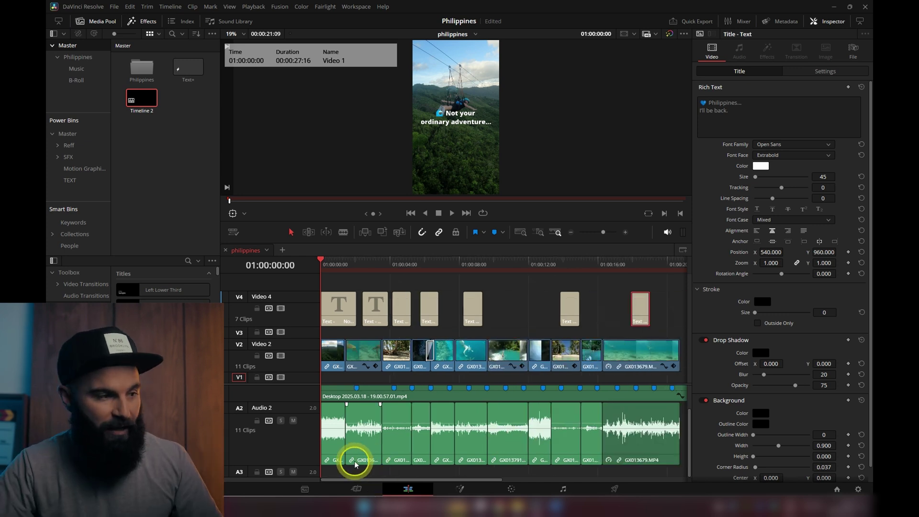
scroll(349, 424, up, 3)
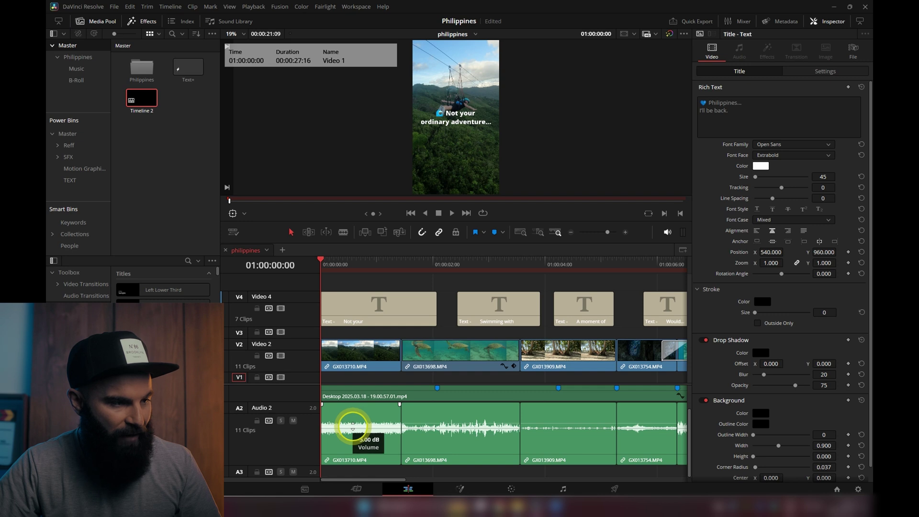
drag(353, 425, 353, 424)
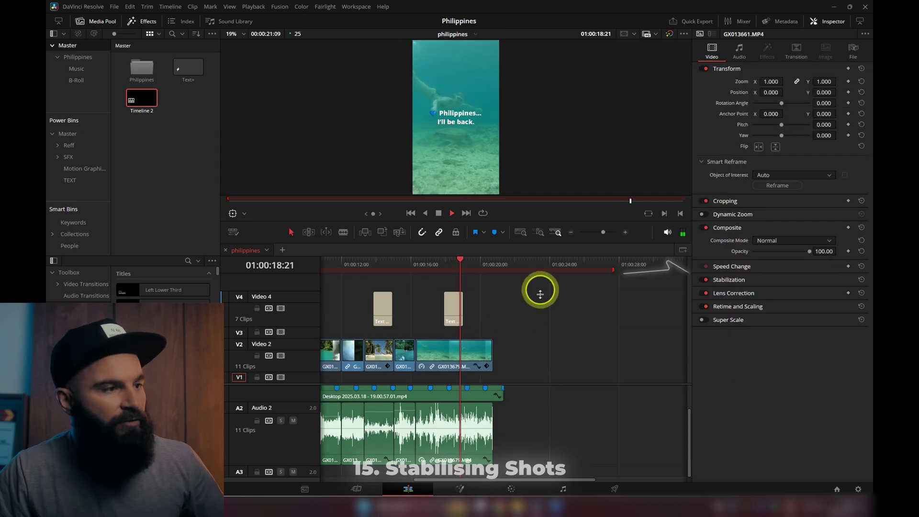
Stabilize GX013679 in Perspective mode (crop 0.500, smooth 0.250, strength 1.000) and play it back.
key(space)
click(459, 353)
click(729, 280)
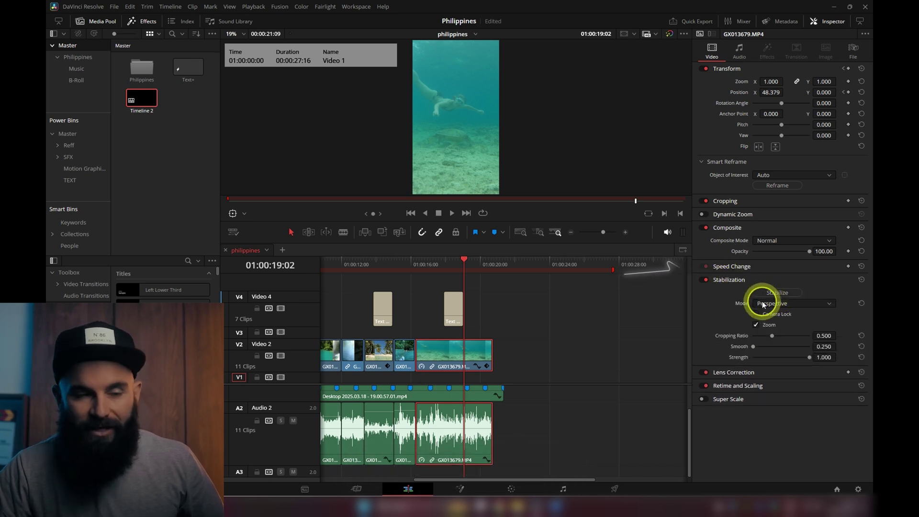
scroll(520, 358, up, 3)
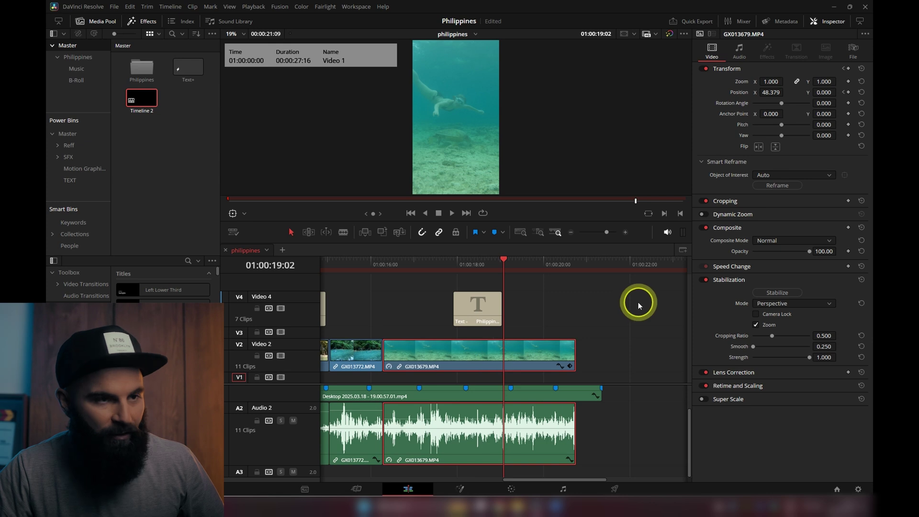
click(776, 292)
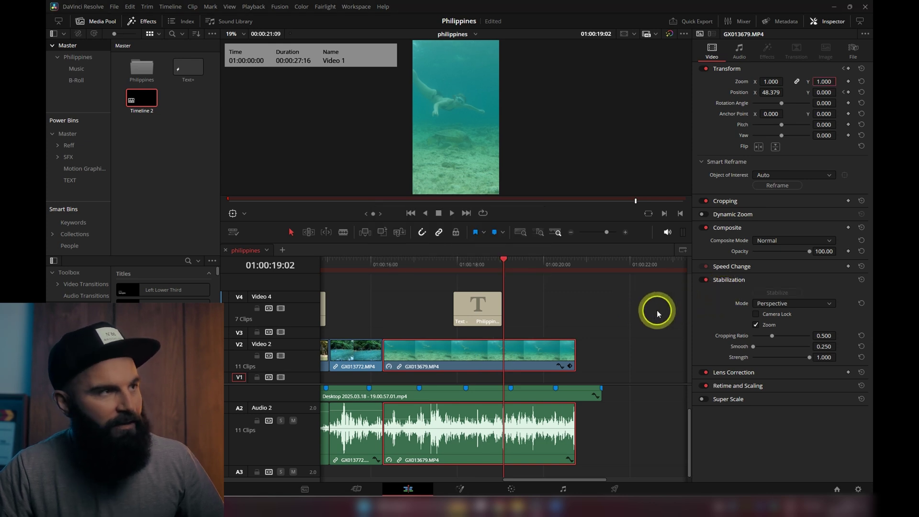
click(385, 262)
key(space)
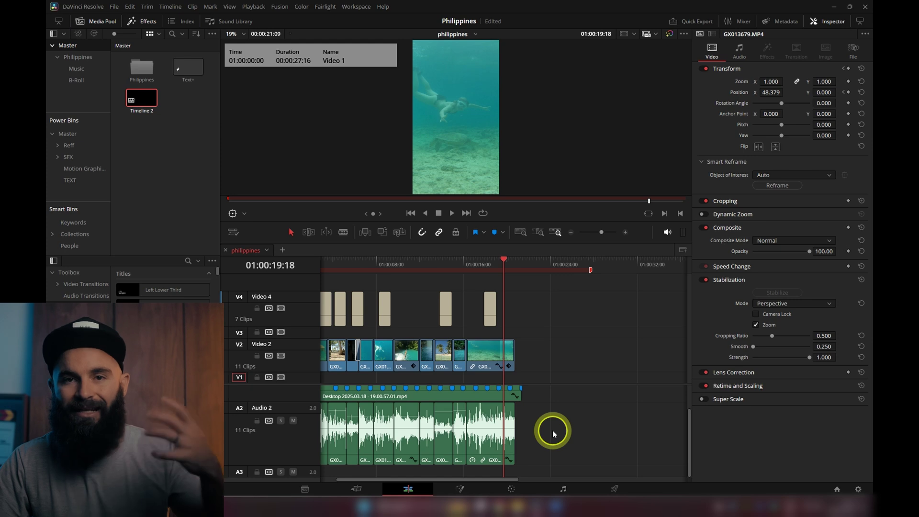
On the Fairlight page, turn on Audio 2's compressor in its Dynamics window.
click(563, 489)
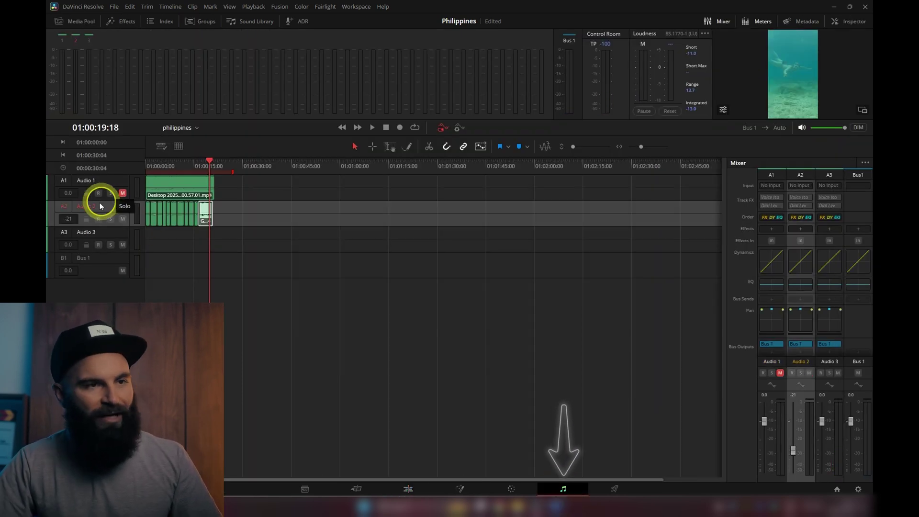
drag(186, 159, 128, 160)
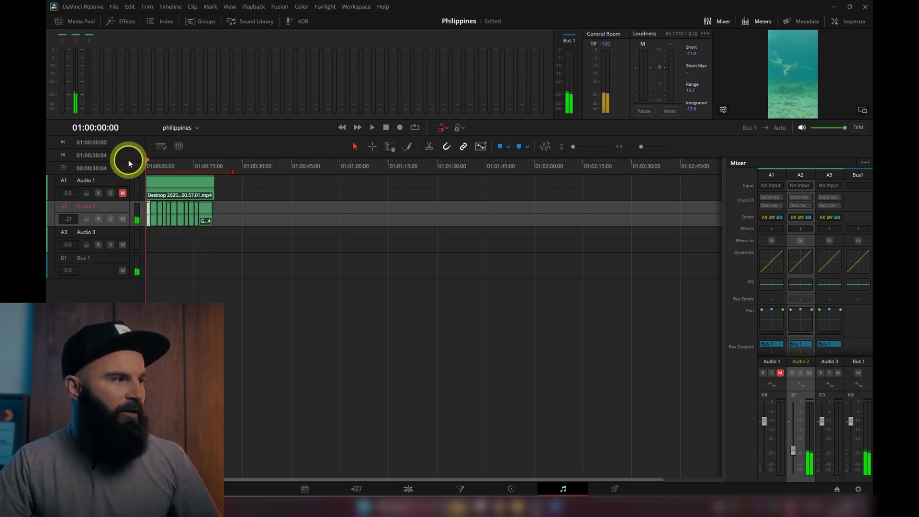
double_click(806, 263)
drag(503, 123, 506, 92)
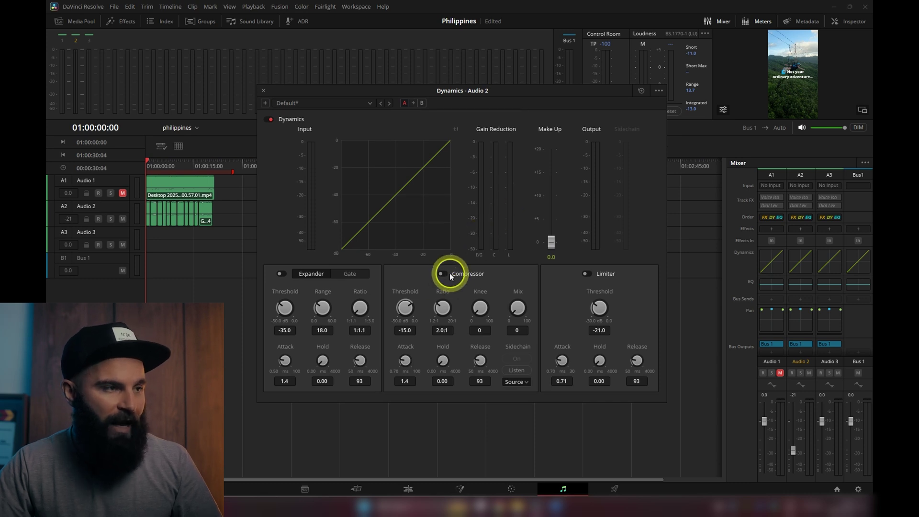
click(148, 161)
key(space)
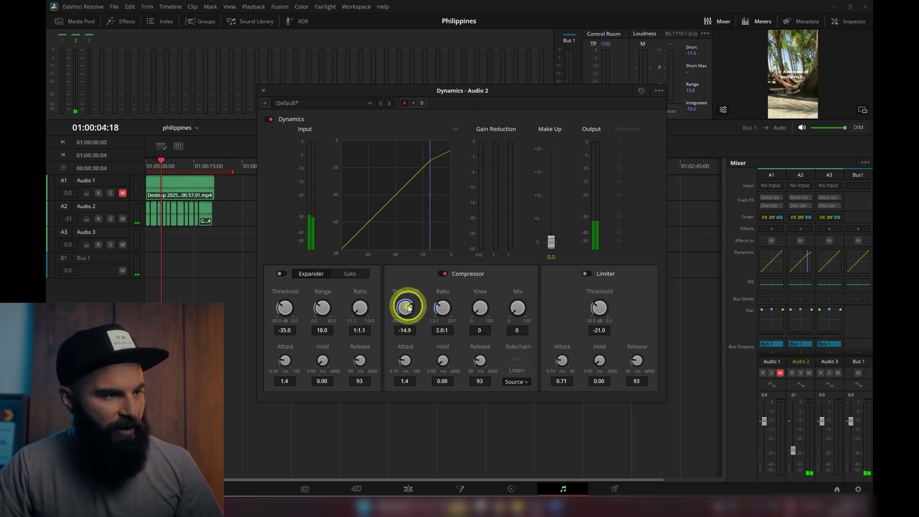
Tune the compressor threshold to -15.1 and raise make-up gain to 3.0 dB while listening.
drag(408, 308, 404, 292)
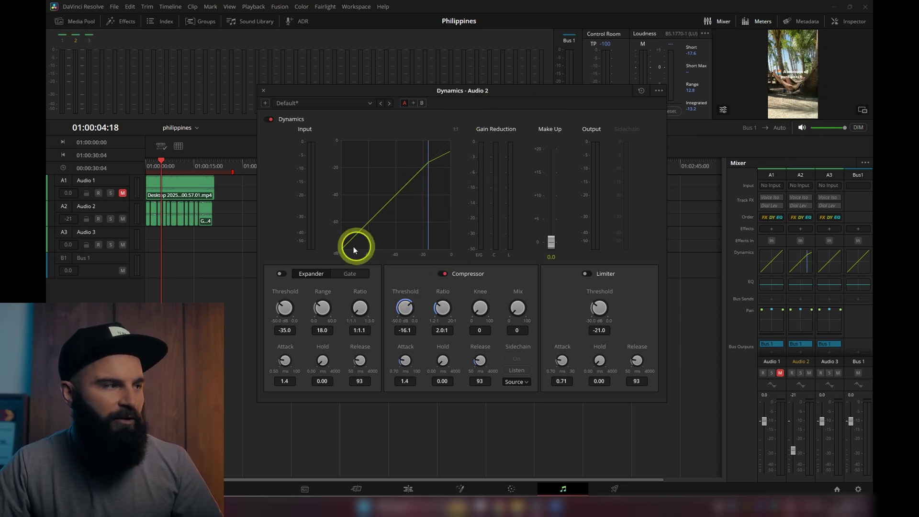
click(154, 165)
key(space)
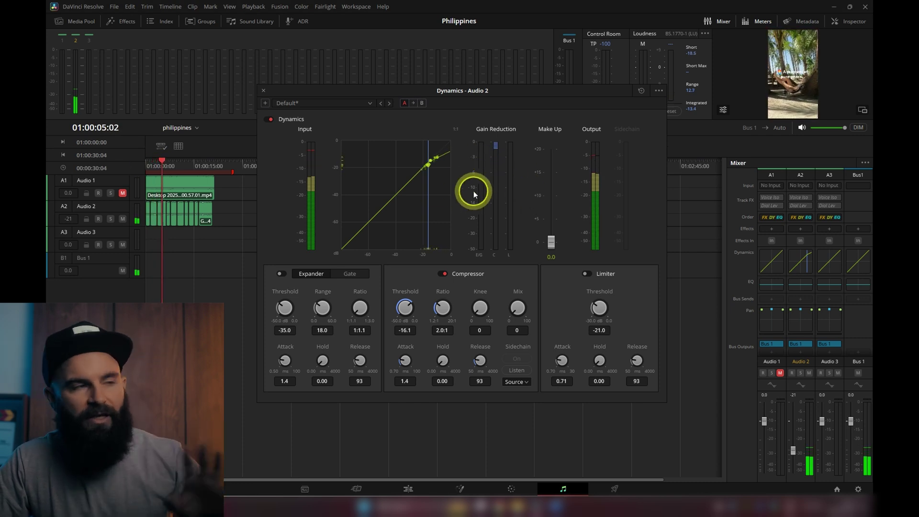
click(406, 306)
drag(405, 307, 408, 309)
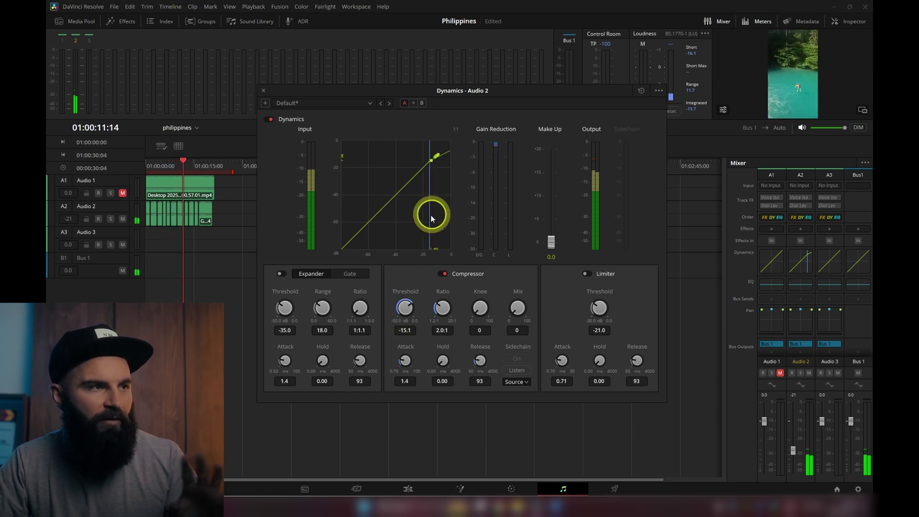
mouse_move(551, 241)
mouse_down()
mouse_move(551, 225)
mouse_move(552, 236)
mouse_up()
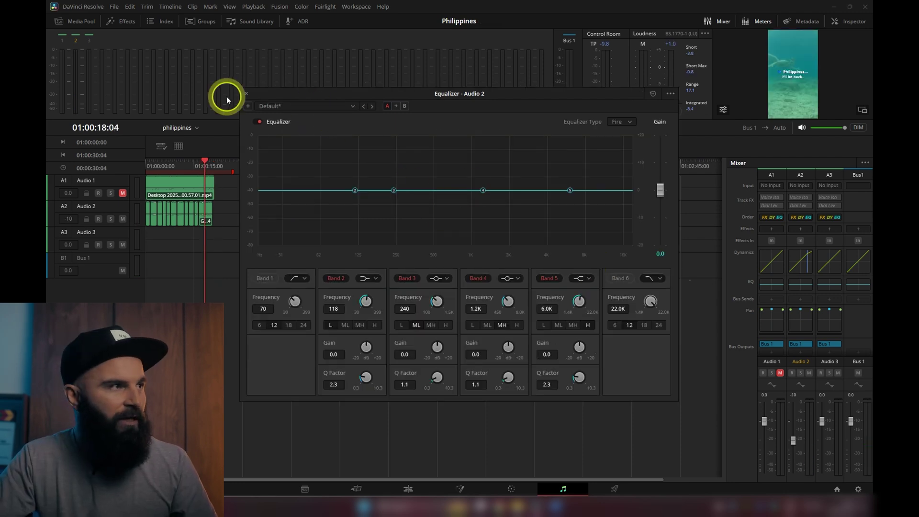
Shape Audio 2's EQ: 266 Hz at -2.2 dB, 119 Hz at -0.8 dB, 5.3 kHz at +1.8 dB.
click(246, 94)
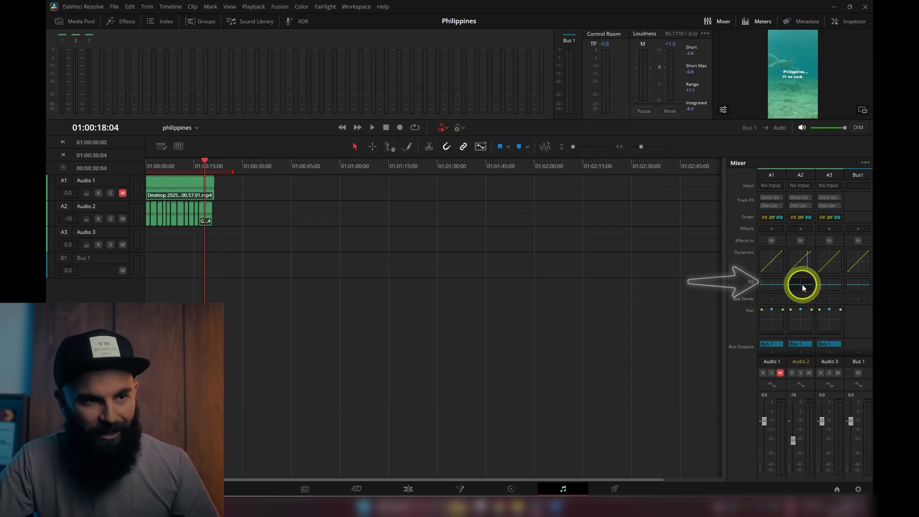
double_click(816, 284)
drag(481, 190, 502, 192)
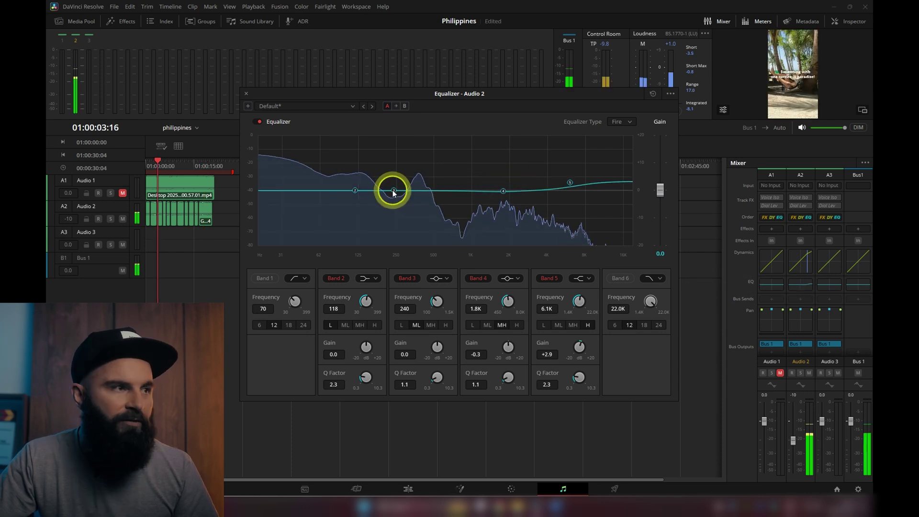
drag(390, 189, 357, 196)
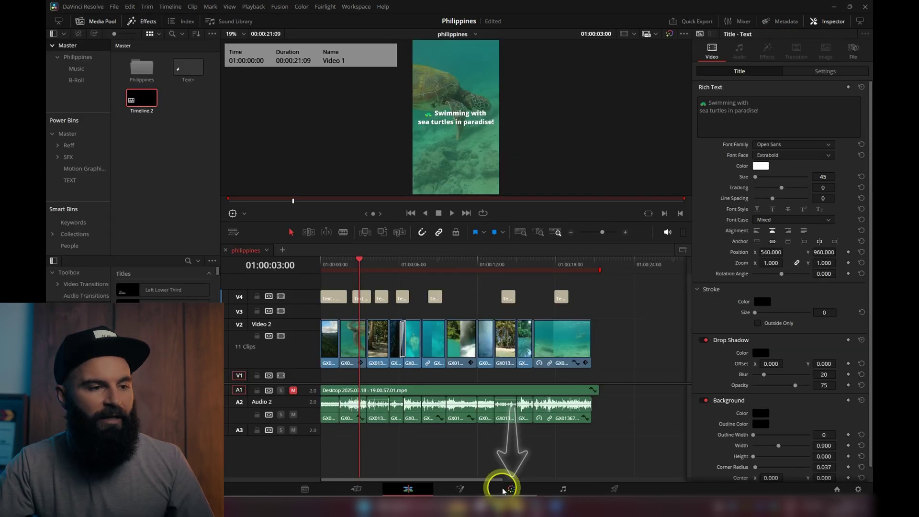
Switch to the Color page with the opening 'Not your ordinary adventure...' clip loaded.
click(508, 489)
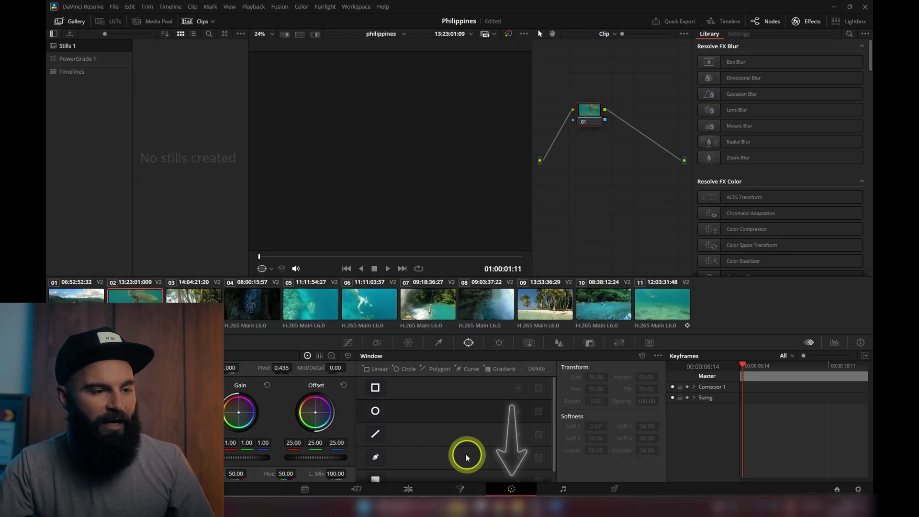
click(408, 489)
click(511, 489)
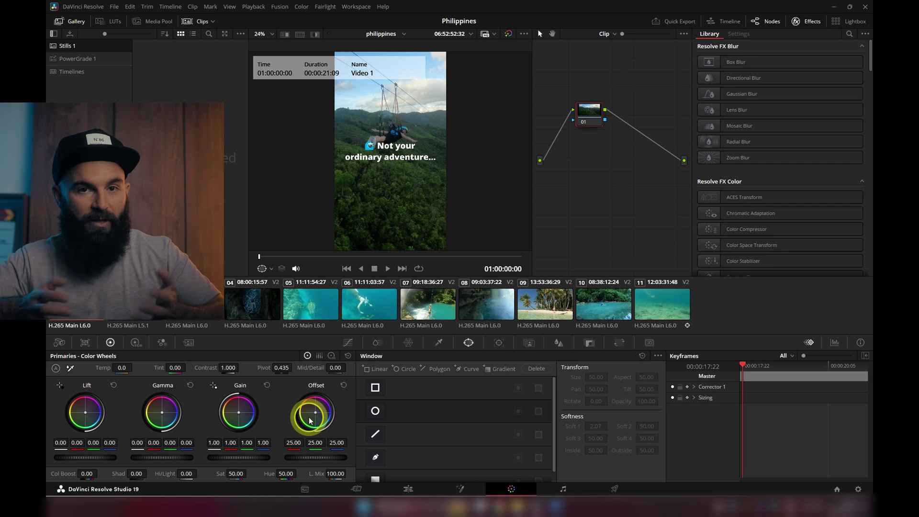
Brighten clip 04 by raising Offset and Gamma and lowering Lift.
key(Down)
click(297, 188)
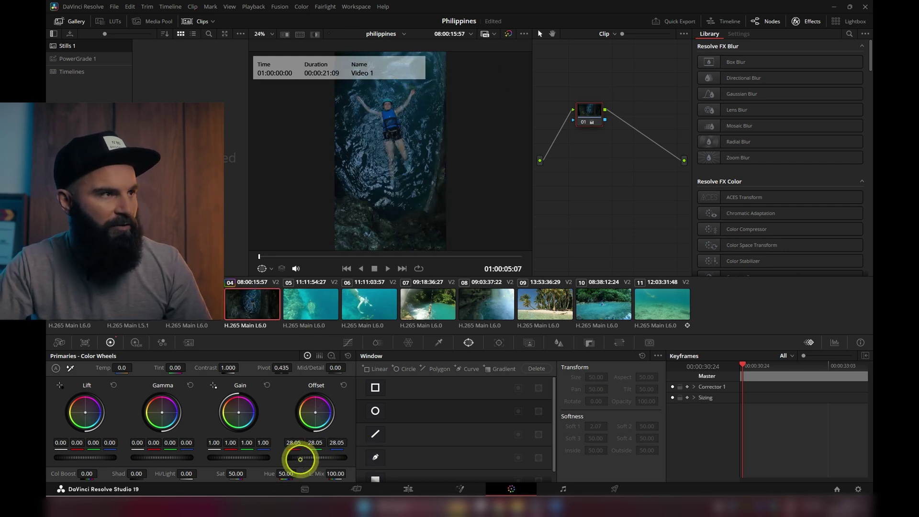
mouse_move(375, 454)
mouse_down()
mouse_move(428, 449)
mouse_move(390, 446)
mouse_up()
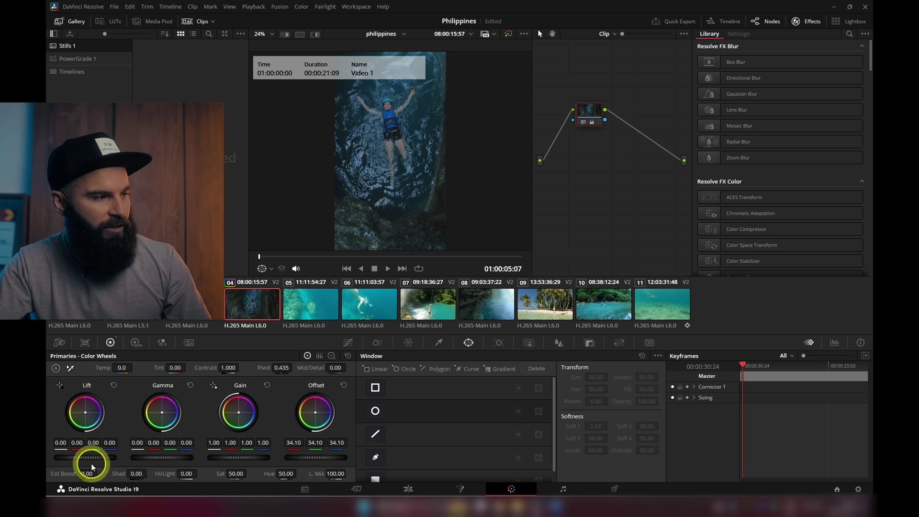
drag(95, 457, 63, 457)
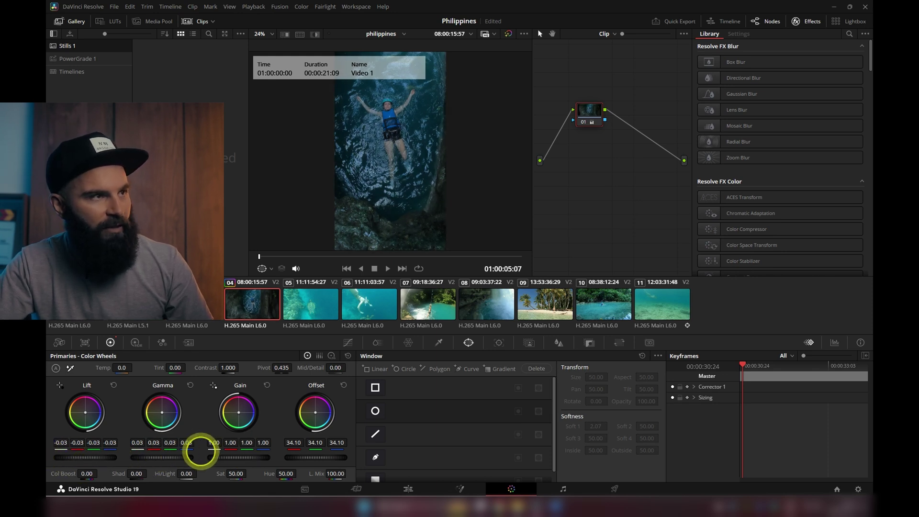
drag(200, 451, 225, 452)
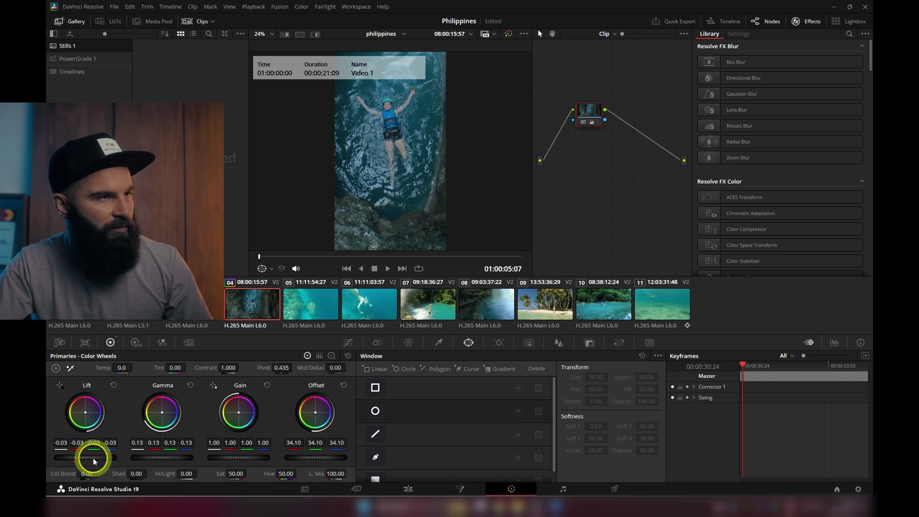
Lower clip 06's Gain to 0.90 to tame its highlights.
key(Down)
key(Down)
click(350, 256)
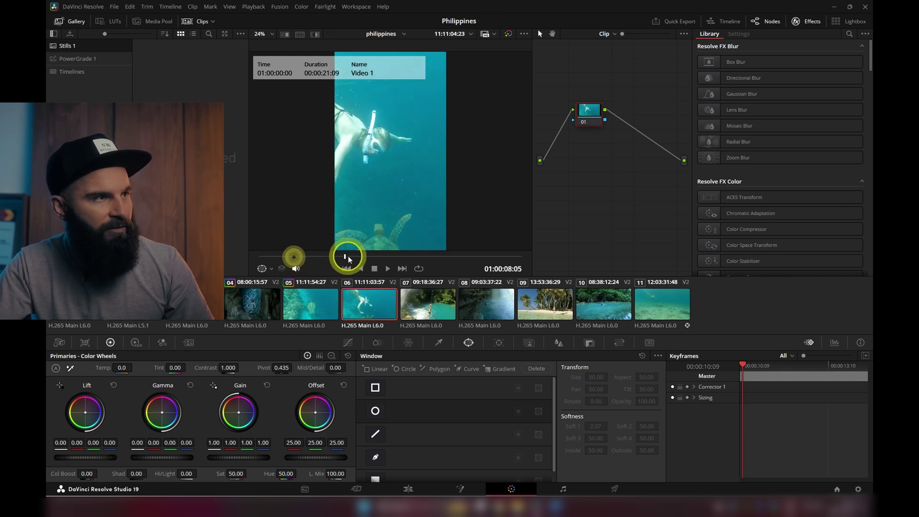
mouse_move(244, 457)
mouse_down()
mouse_move(206, 456)
mouse_move(229, 460)
mouse_up()
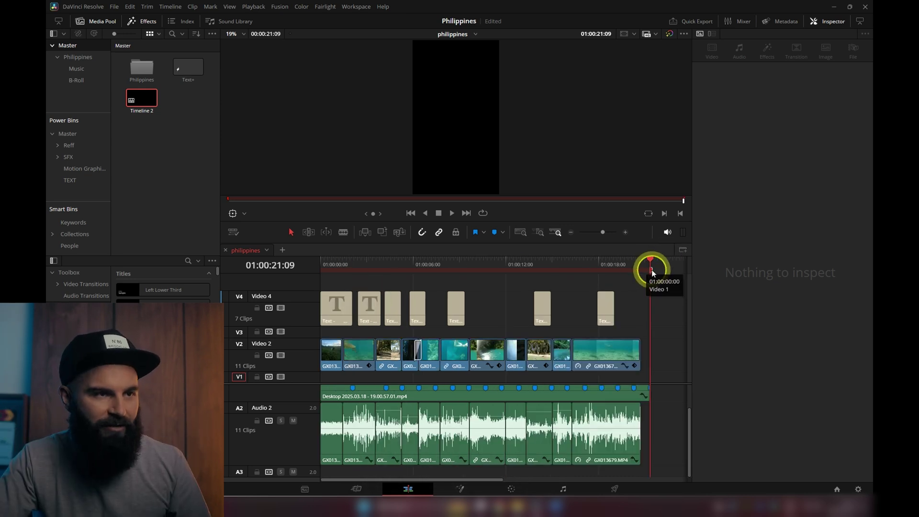
Mark an In point at 01:00:00:00 and an Out point at 01:00:21:09.
click(319, 262)
key(i)
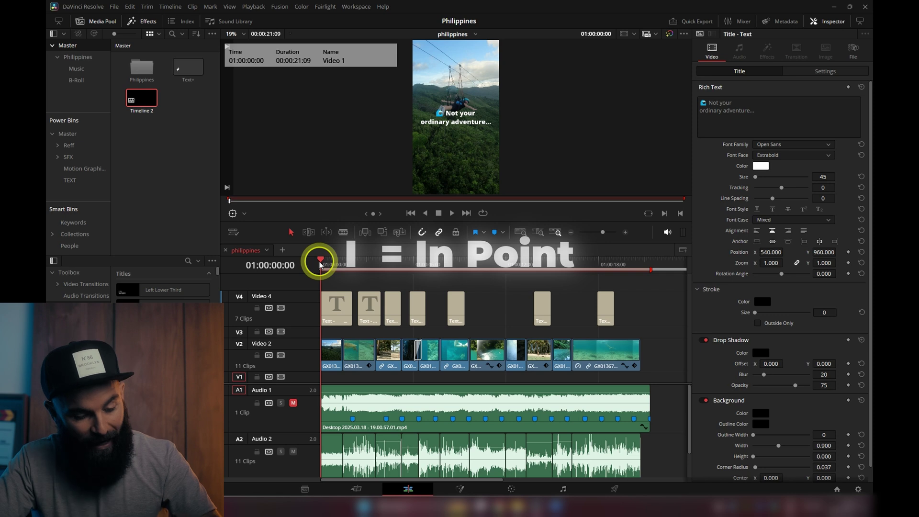
click(650, 262)
key(o)
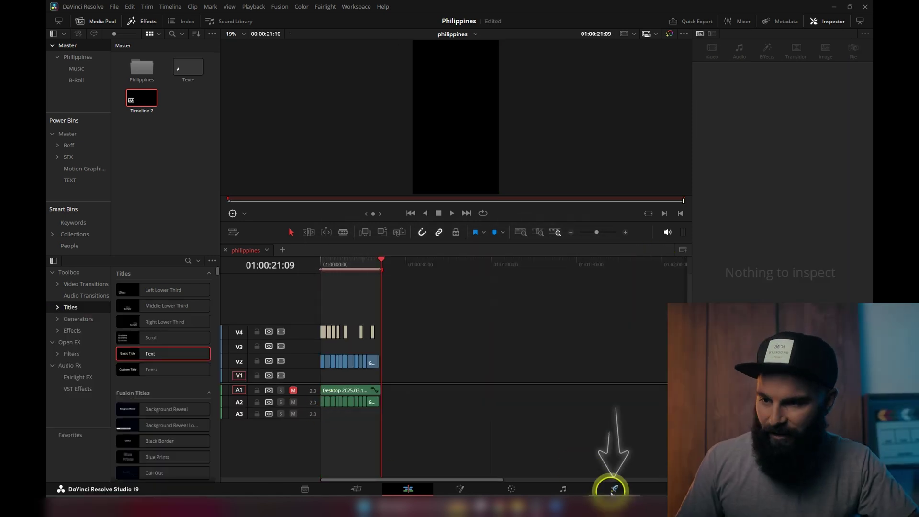
On the Deliver page, set the export codec to H.265.
click(613, 487)
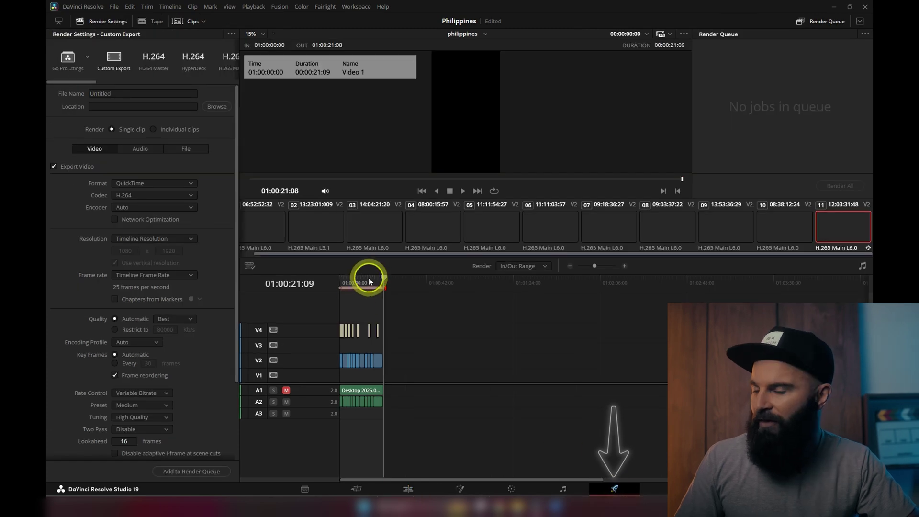
click(341, 280)
key(shift+z)
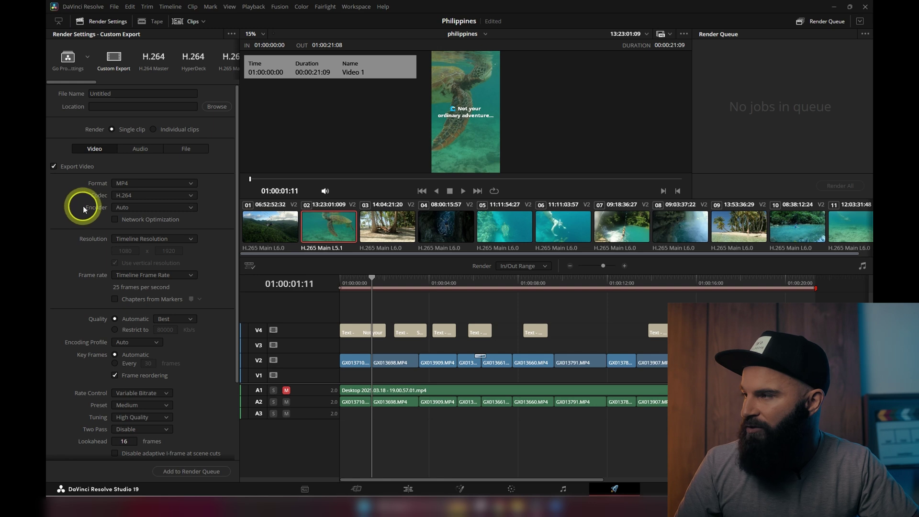
click(150, 197)
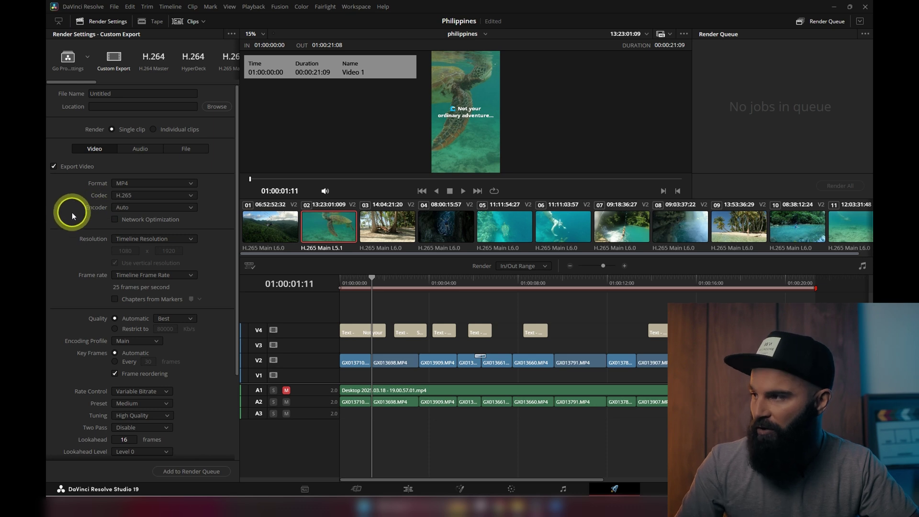
Enable subtitle export with the subtitles burned into the video.
scroll(147, 206, down, 2)
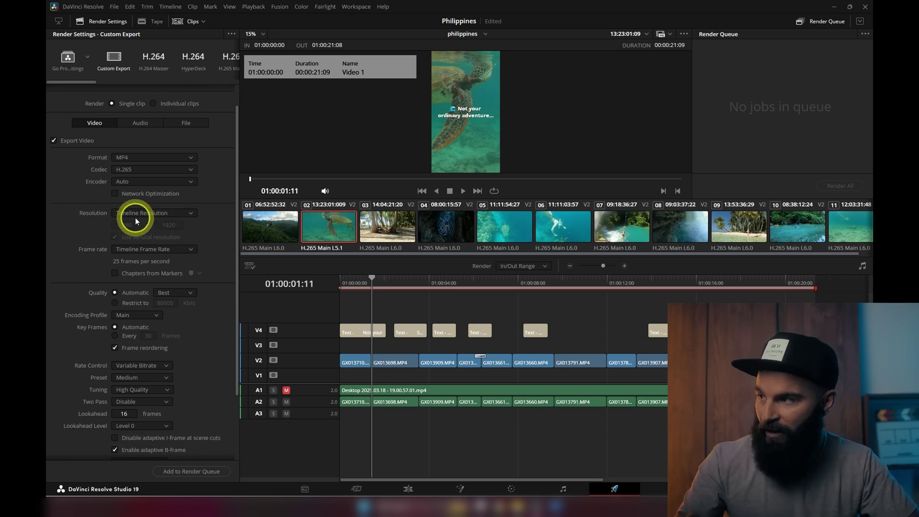
scroll(66, 254, down, 6)
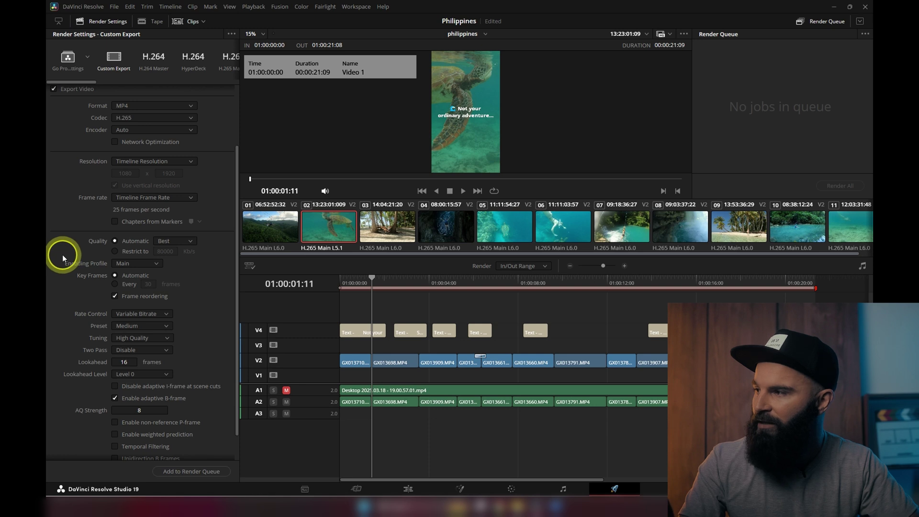
scroll(60, 259, down, 1)
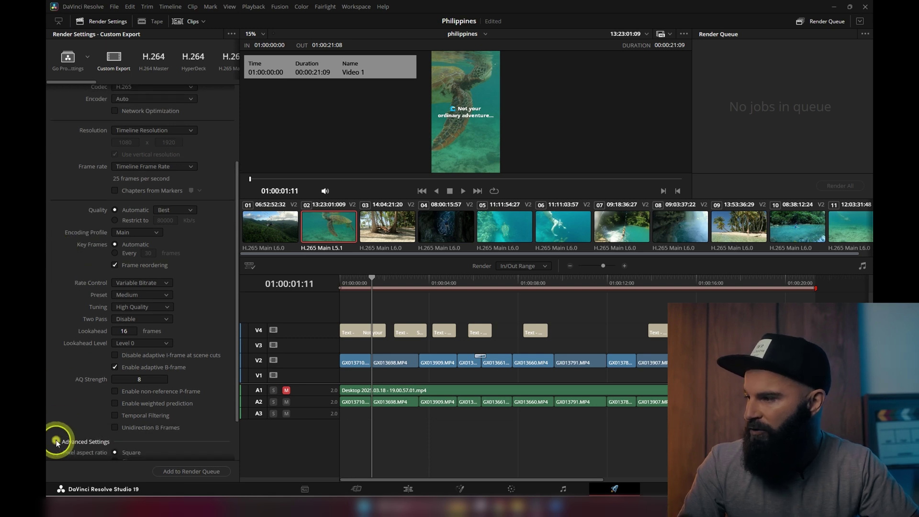
scroll(61, 374, down, 6)
click(57, 352)
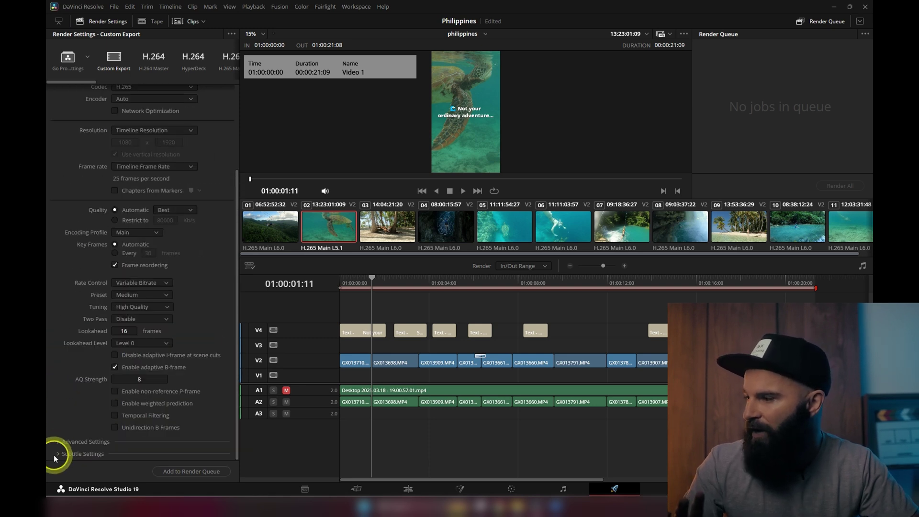
click(60, 453)
click(54, 401)
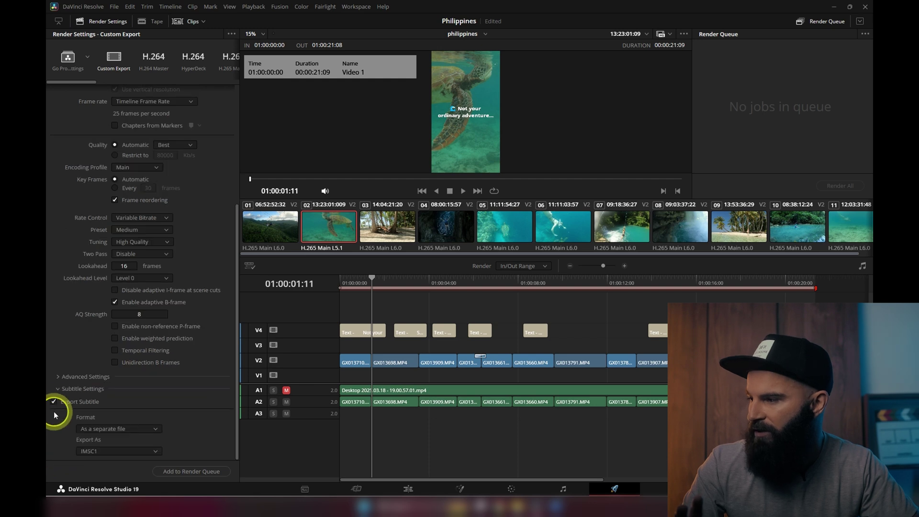
click(116, 458)
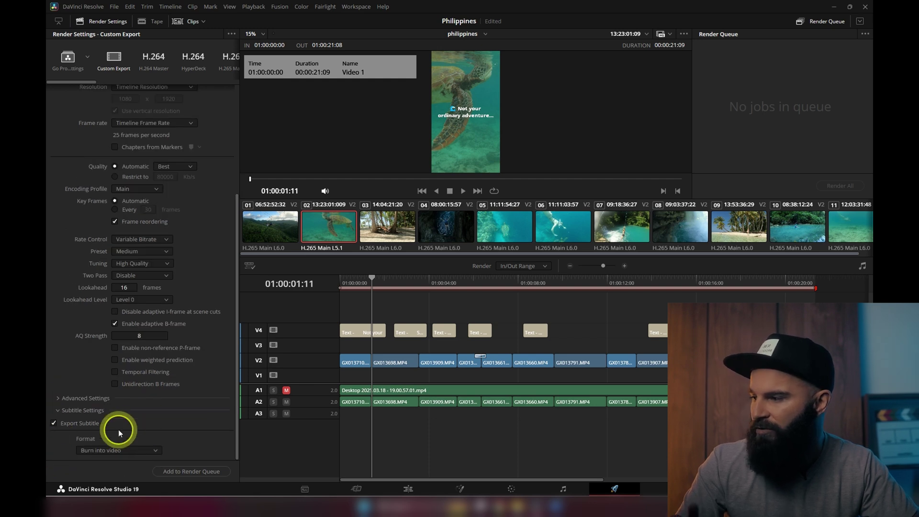
Name the render 'Philippines' and set its destination to drive D:\.
scroll(177, 429, up, 5)
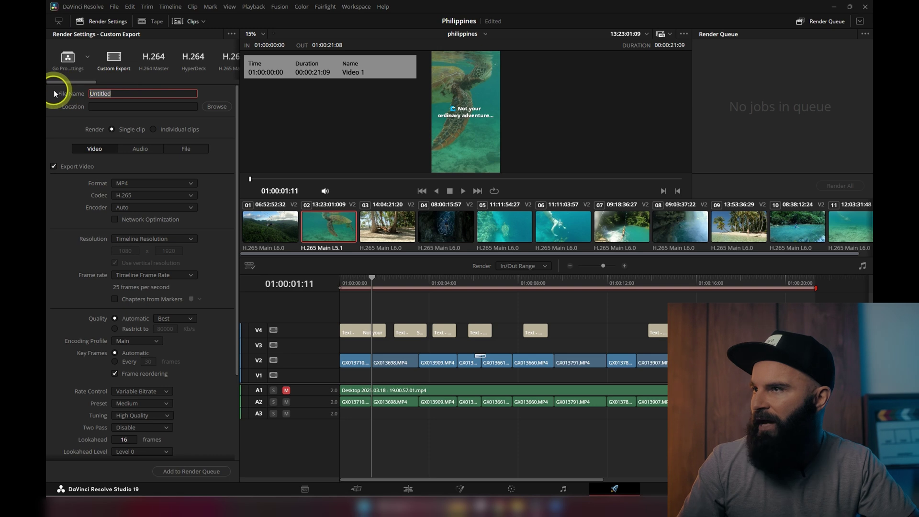
text(Philippines)
click(217, 107)
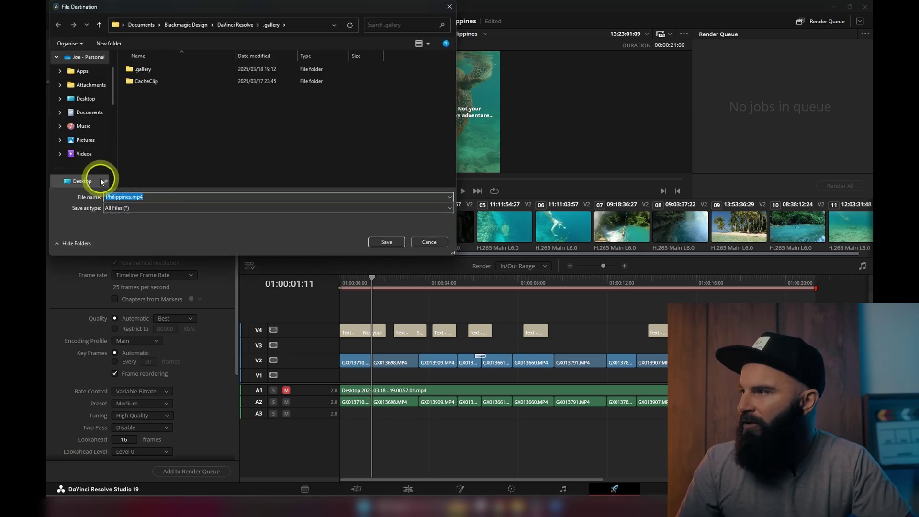
scroll(99, 178, down, 1)
click(90, 140)
key(Return)
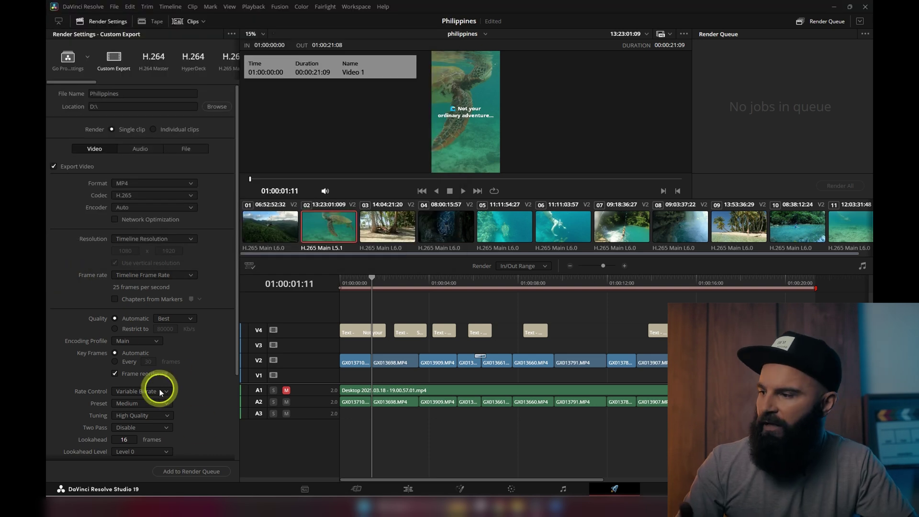
Add the Philippines job to the render queue, render it, and open its folder.
click(192, 471)
click(843, 184)
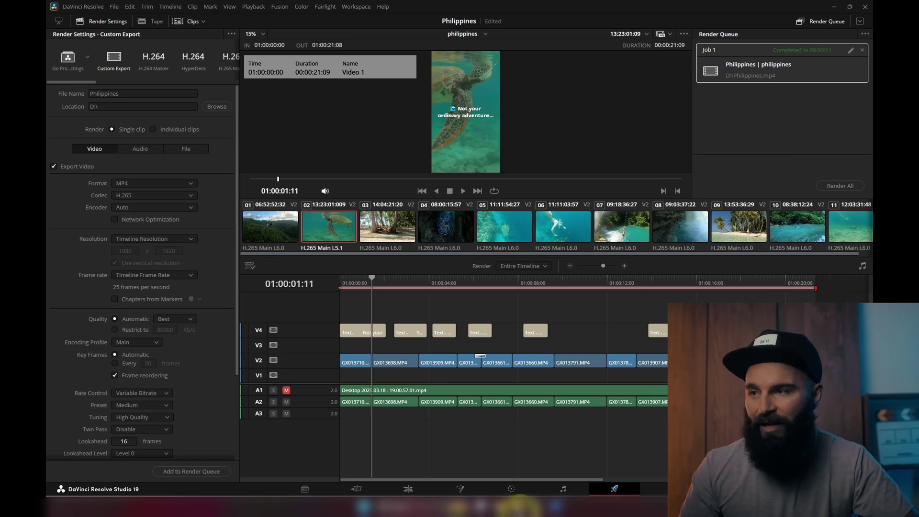
click(516, 506)
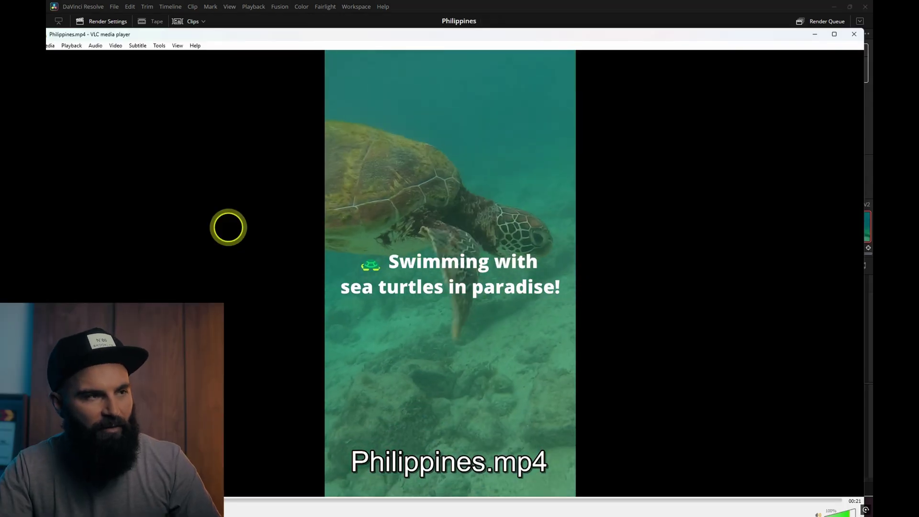